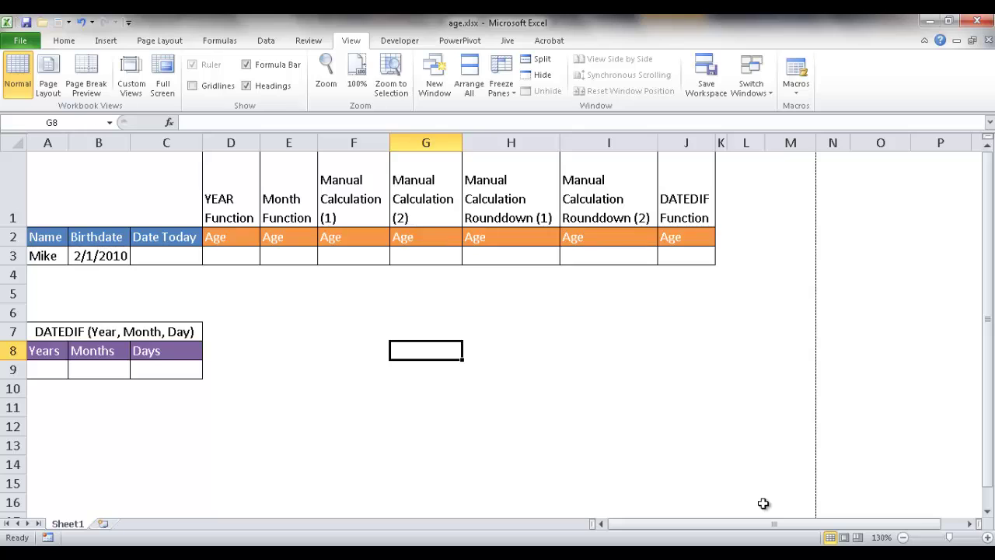
Step: Enter the formula =TODAY() in cell C3 to fill in the current date
left_click(48, 256)
left_click(94, 258)
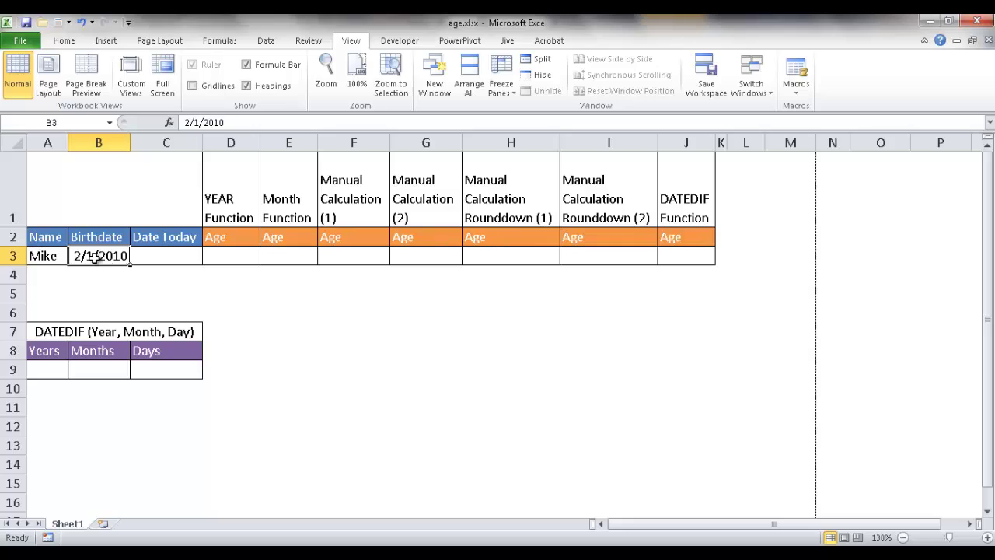
left_click(167, 251)
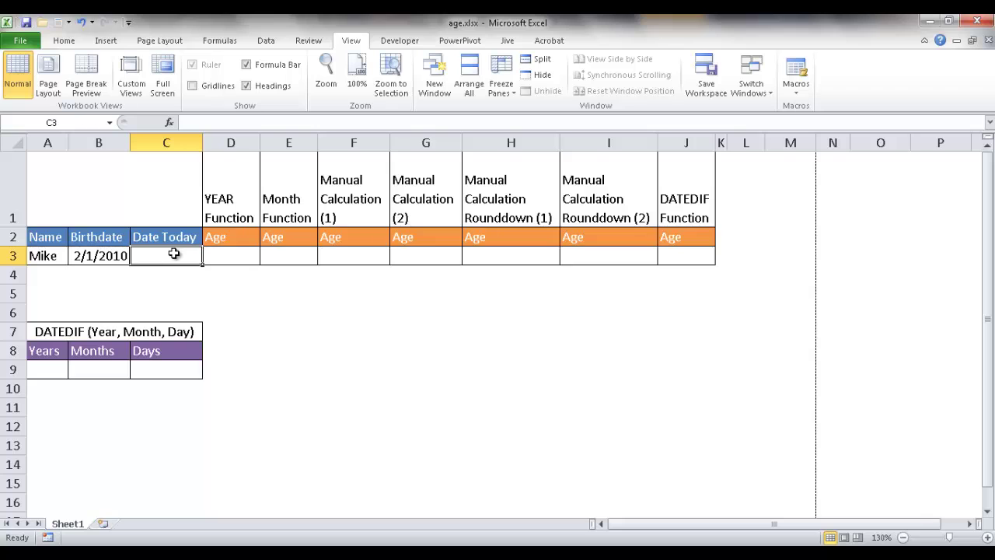
type("=")
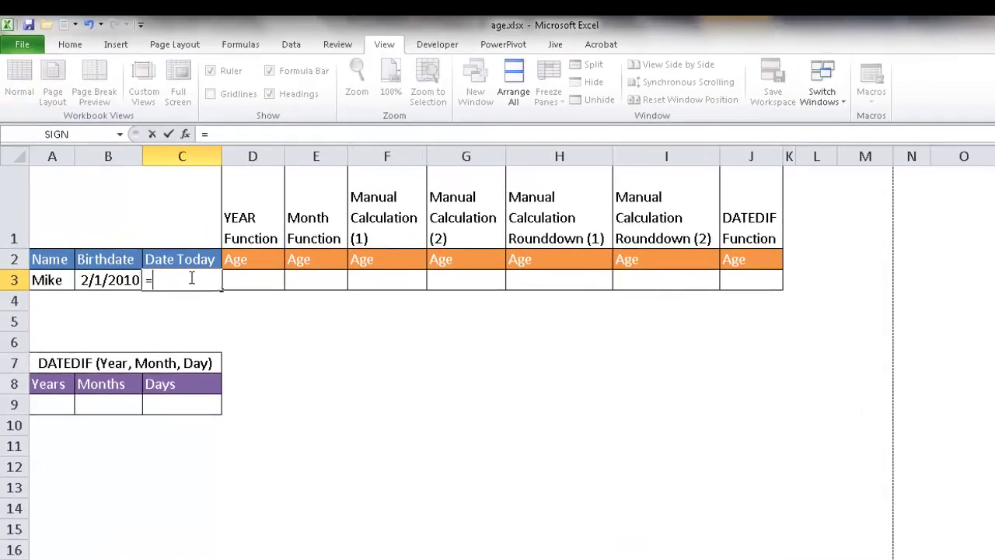
type("tod")
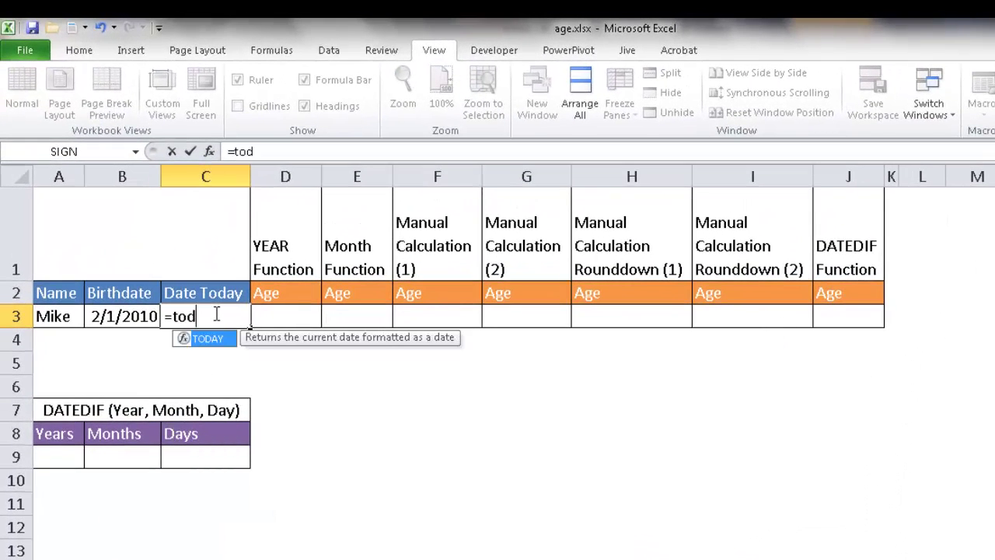
key("Tab")
type(")")
key("Return")
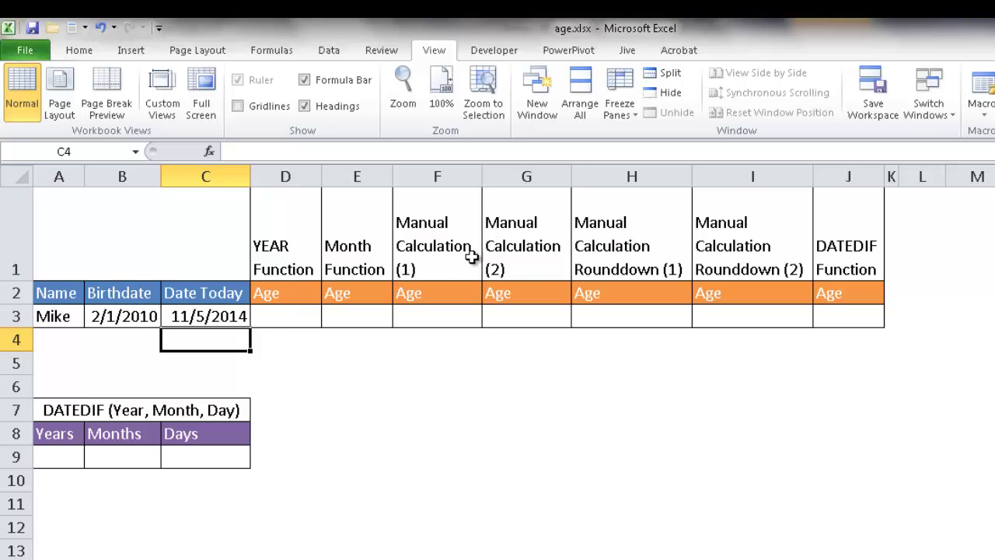
Step: Calculate the age in cell D3 with the formula =YEAR(C3)-YEAR(B3), accepting the proposed closing-parenthesis correction
left_click(283, 317)
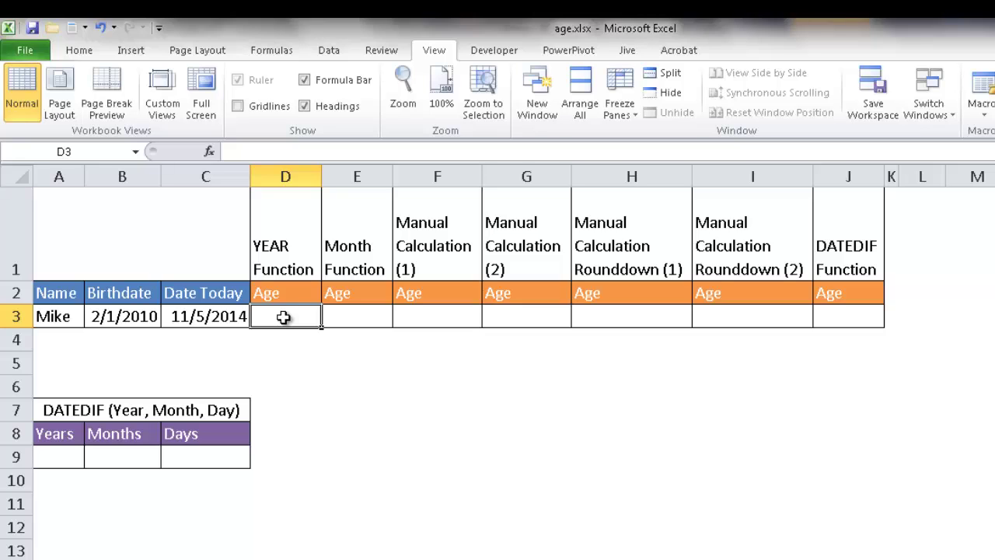
type("=yea")
key("Tab")
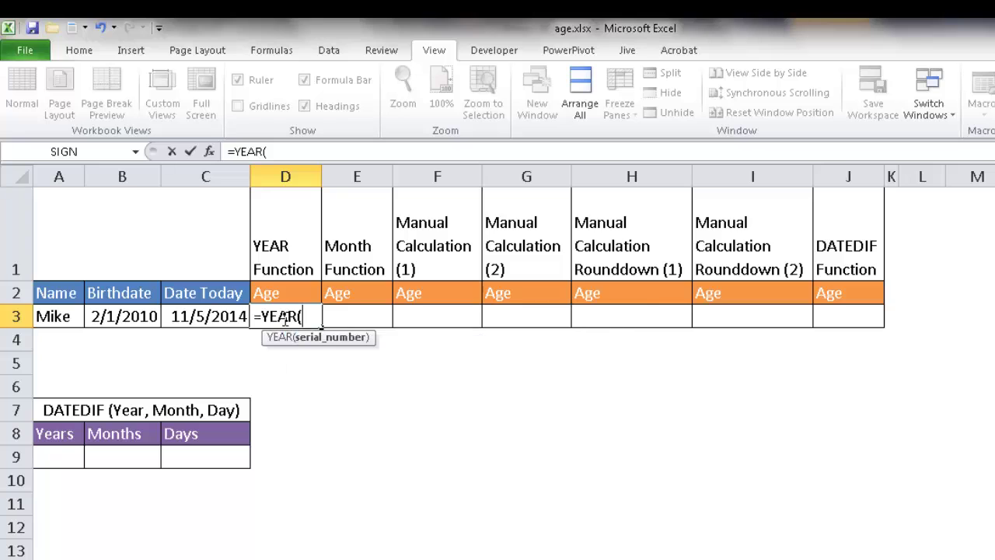
left_click(202, 318)
type(")")
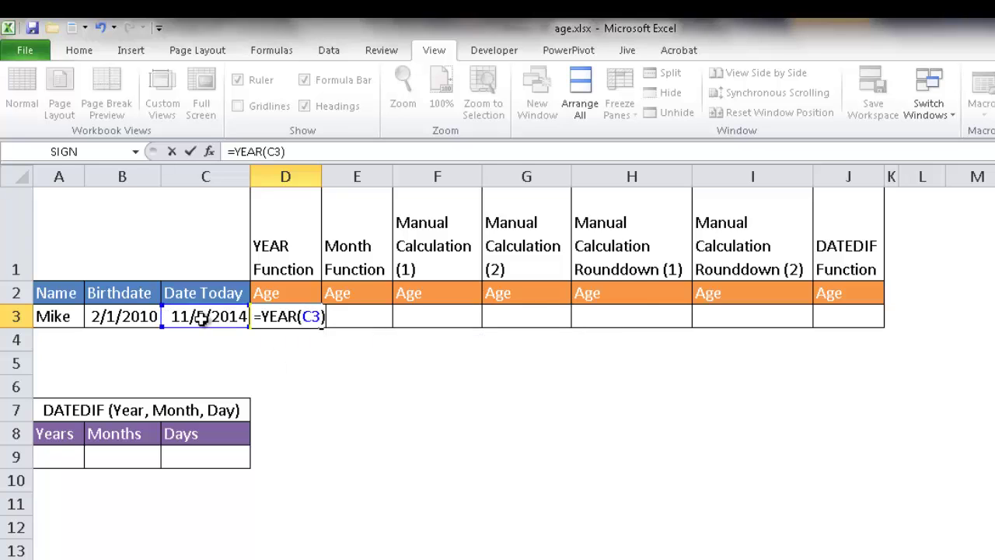
type("-year")
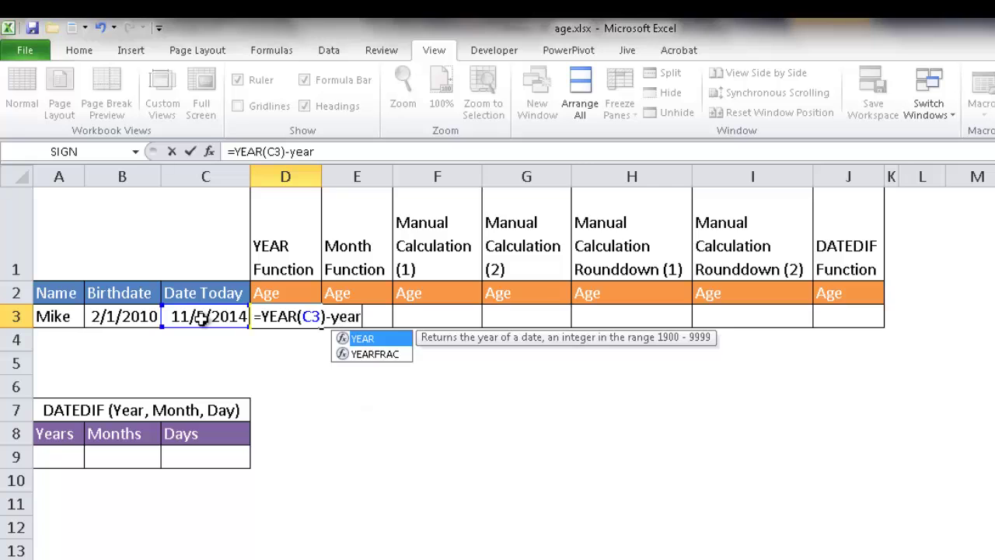
key("Tab")
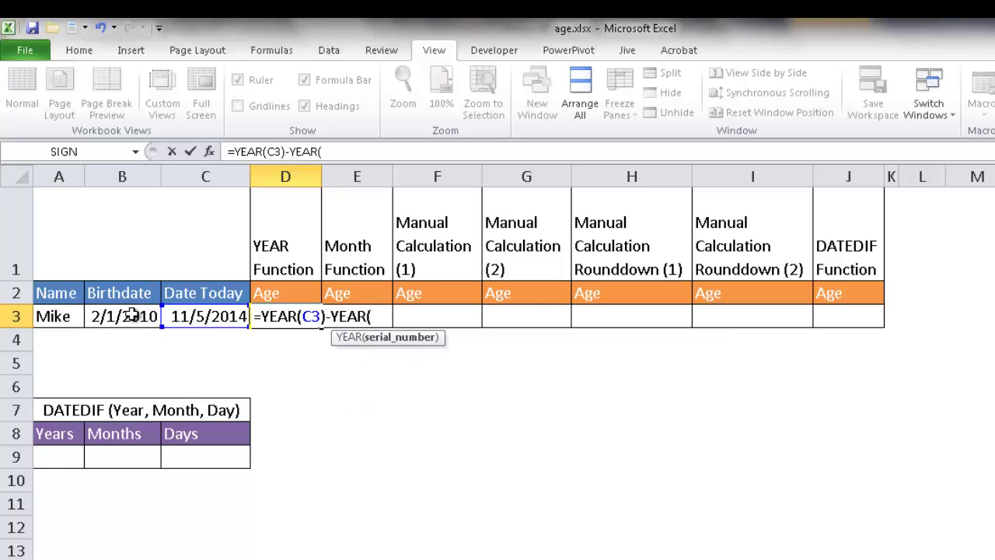
left_click(129, 315)
key("Return")
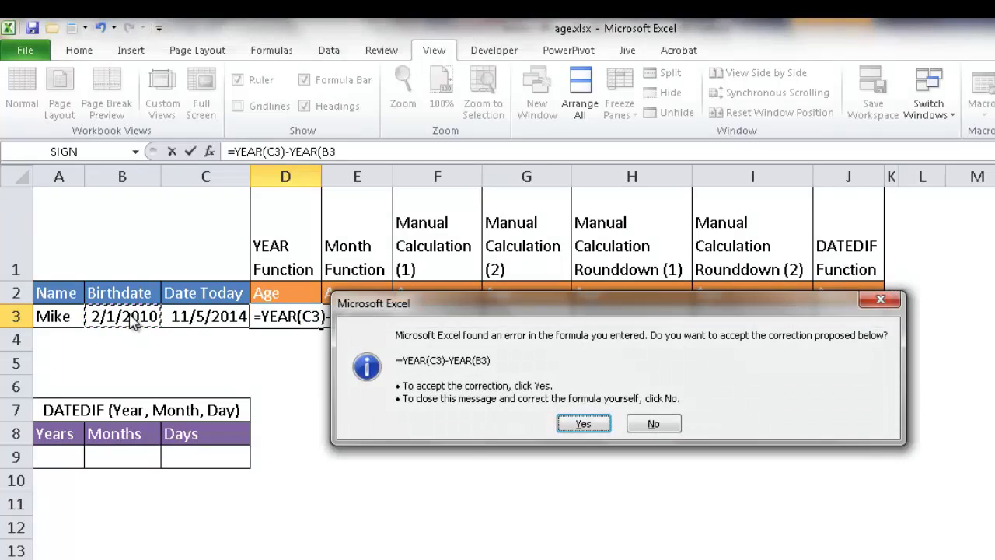
left_click(582, 423)
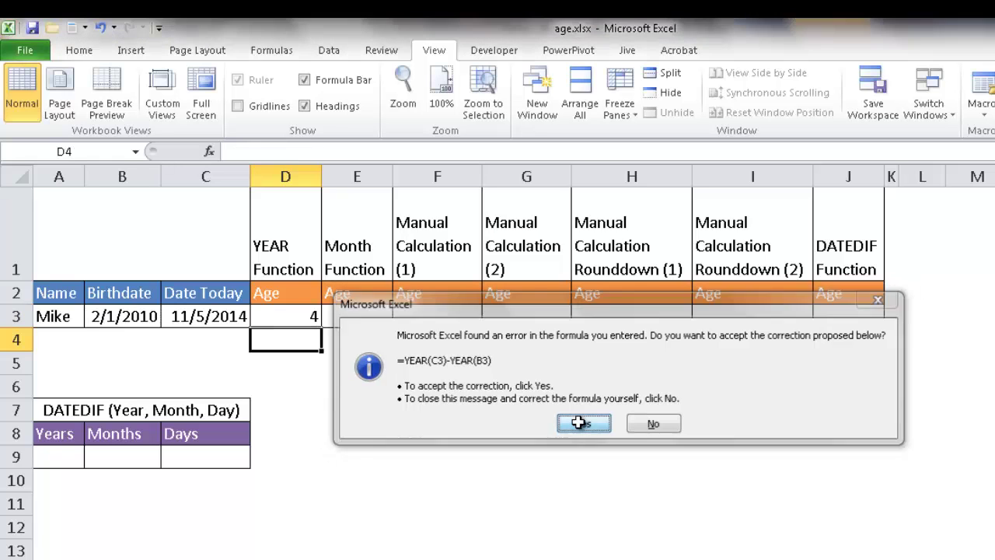
left_click(305, 315)
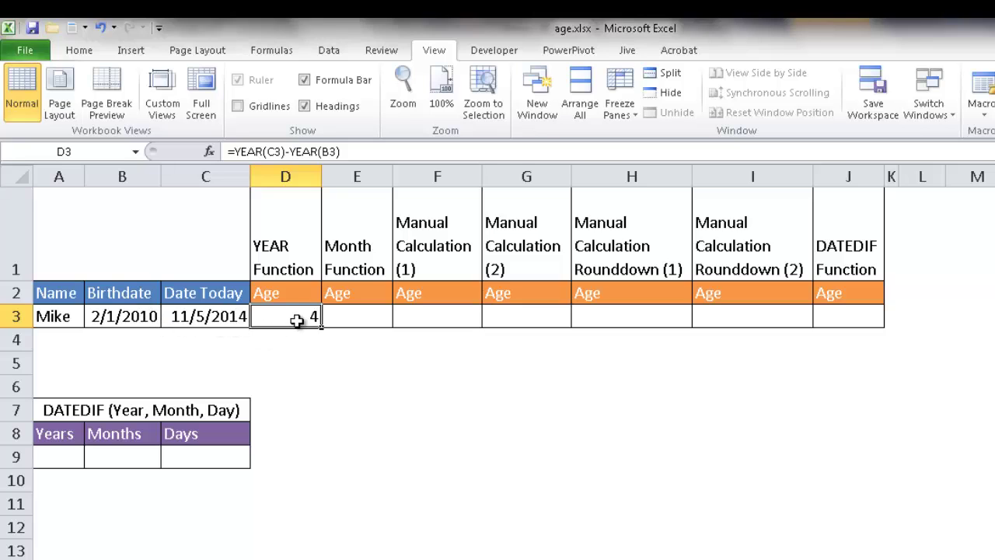
Step: Change only the month of the birthdate in B3 to December and check the YEAR-based age in D3
left_click(99, 316)
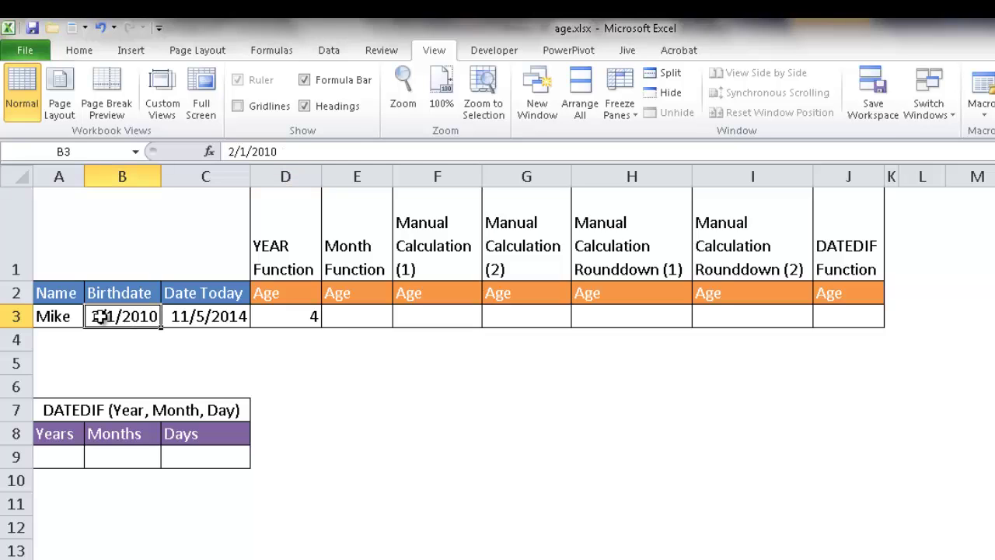
left_click(229, 152)
type("1")
key("Return")
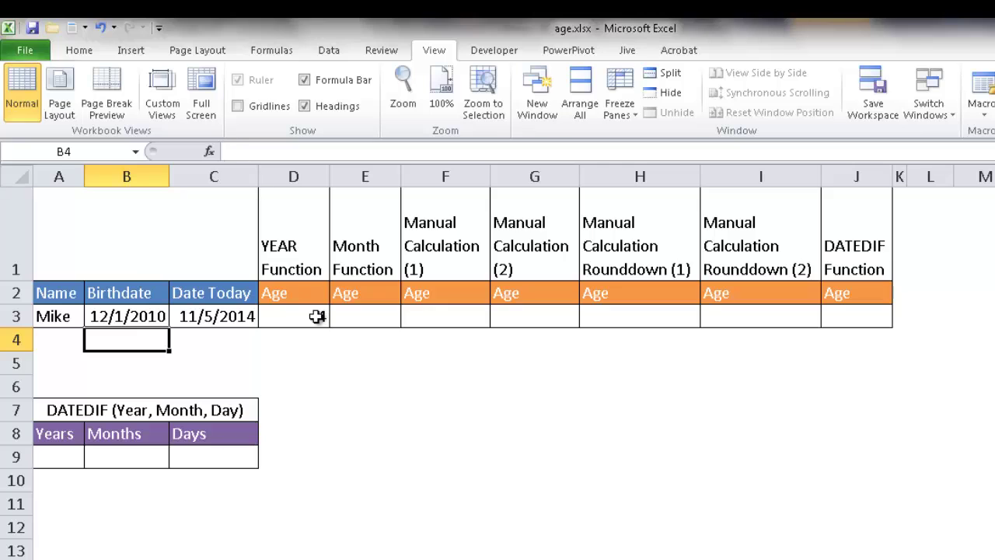
left_click(316, 317)
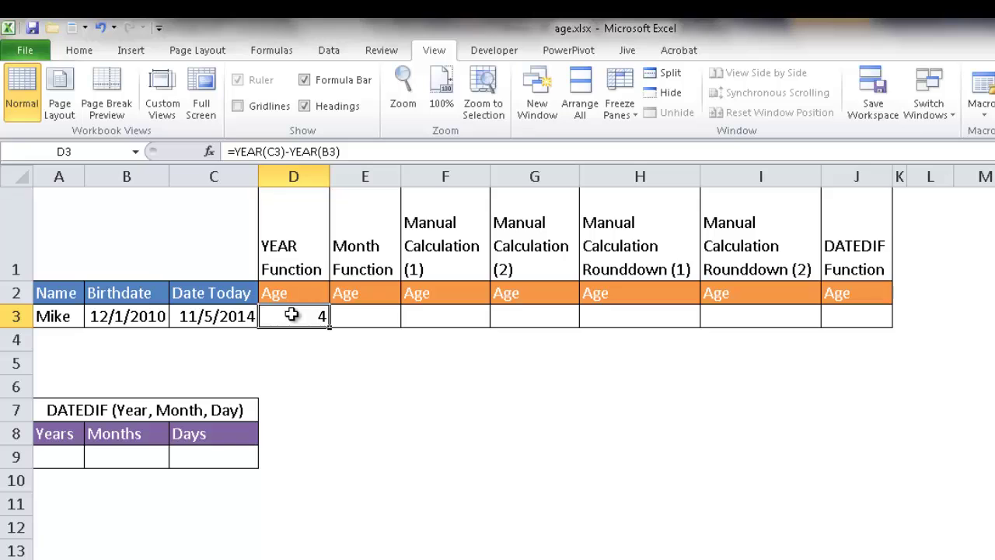
Step: Change the month of the birthdate in B3 to February and undo that edit
left_click(129, 319)
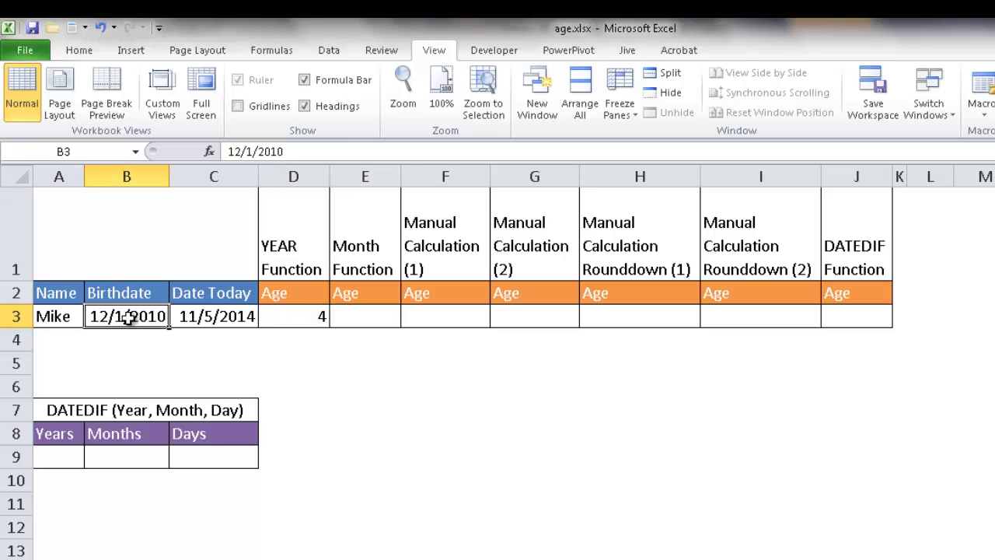
left_click(235, 151)
key("BackSpace")
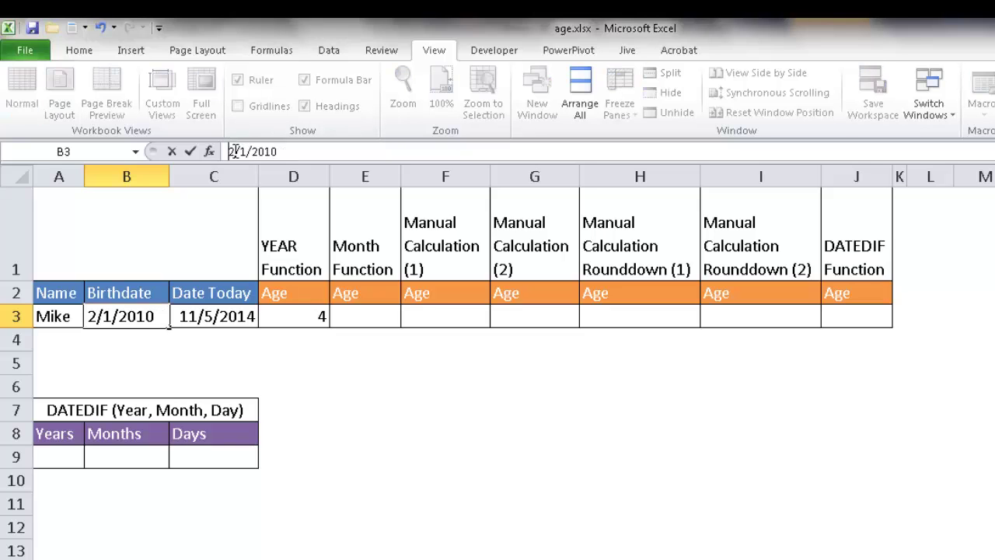
key("Return")
key("ctrl+z")
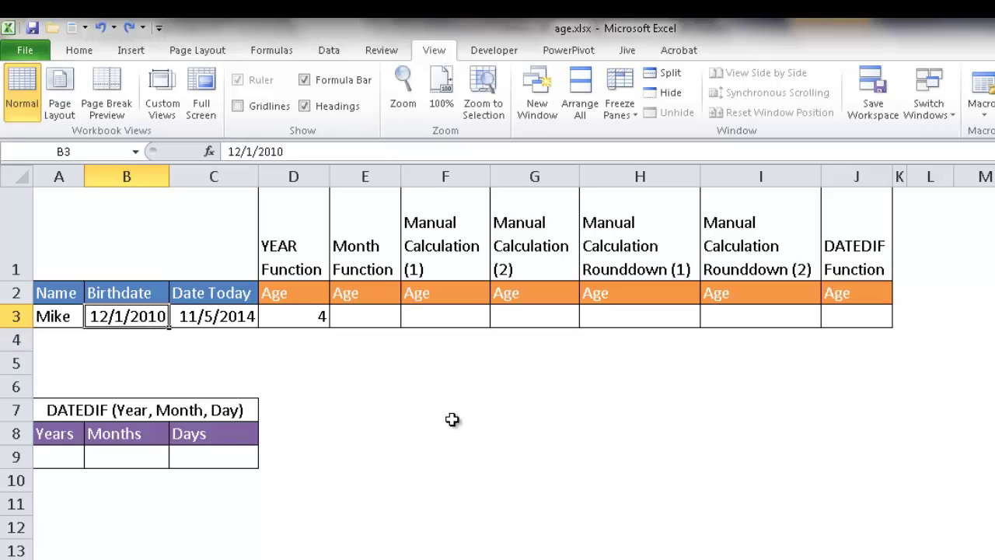
Step: Calculate the age in days in cell F3 by subtracting the birthdate from today's date with =C3-B3
left_click(445, 316)
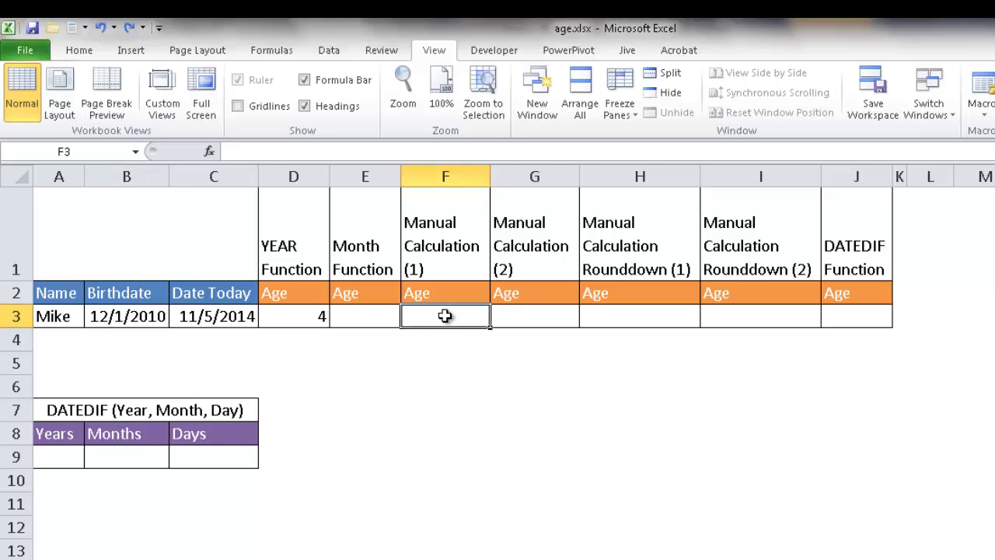
type("=")
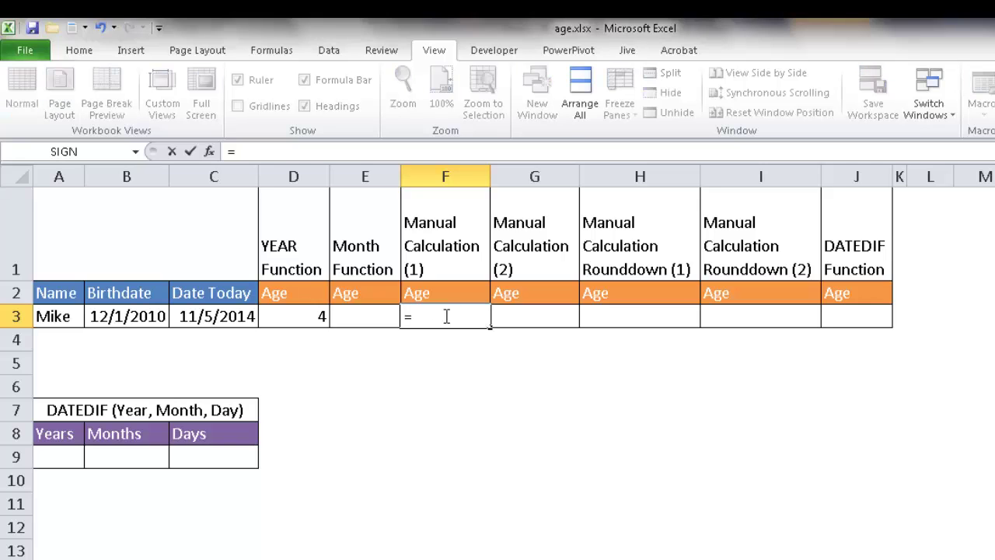
left_click(237, 320)
type("-")
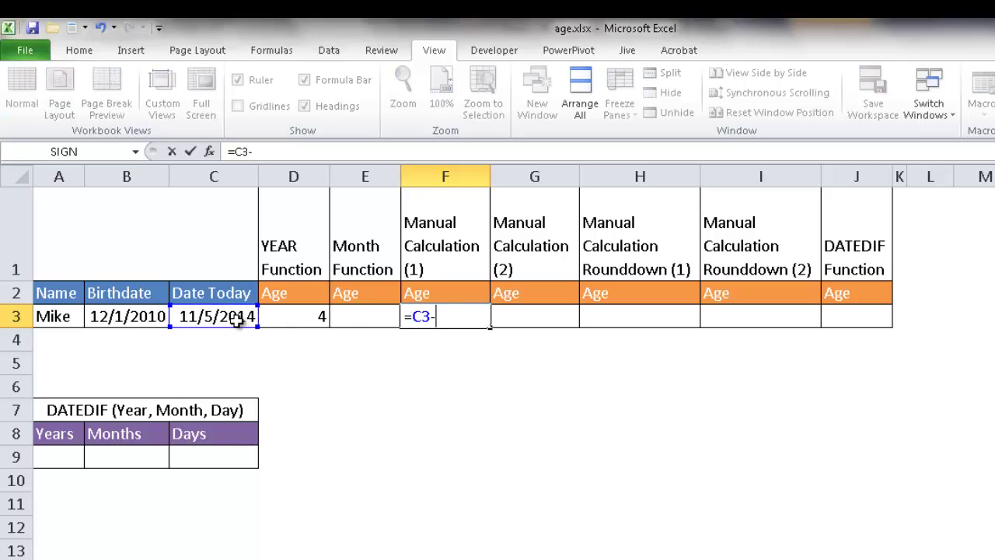
left_click(155, 319)
key("Return")
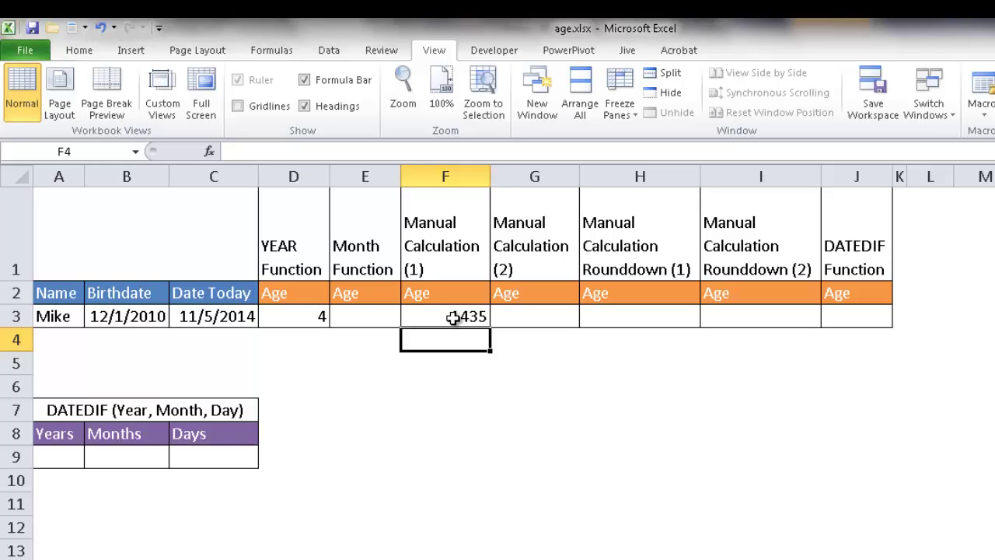
Step: Convert the days to years in cell G3 with the formula =F3/365.25
left_click(527, 316)
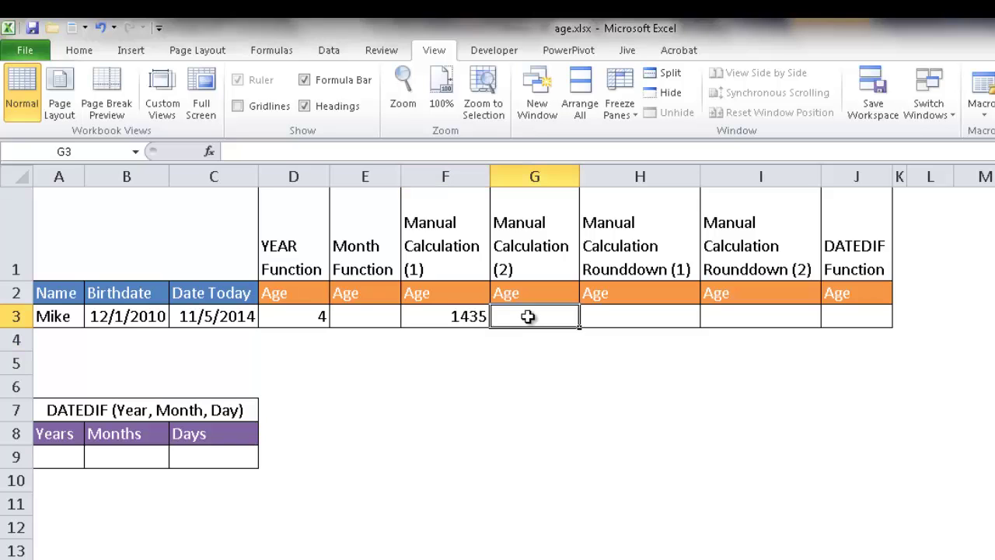
type("=")
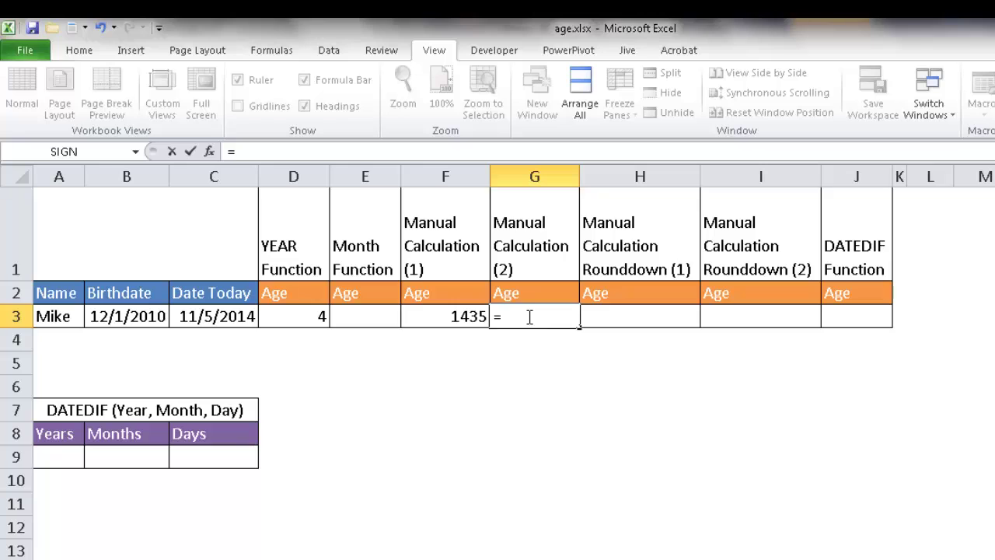
left_click(455, 314)
type("/")
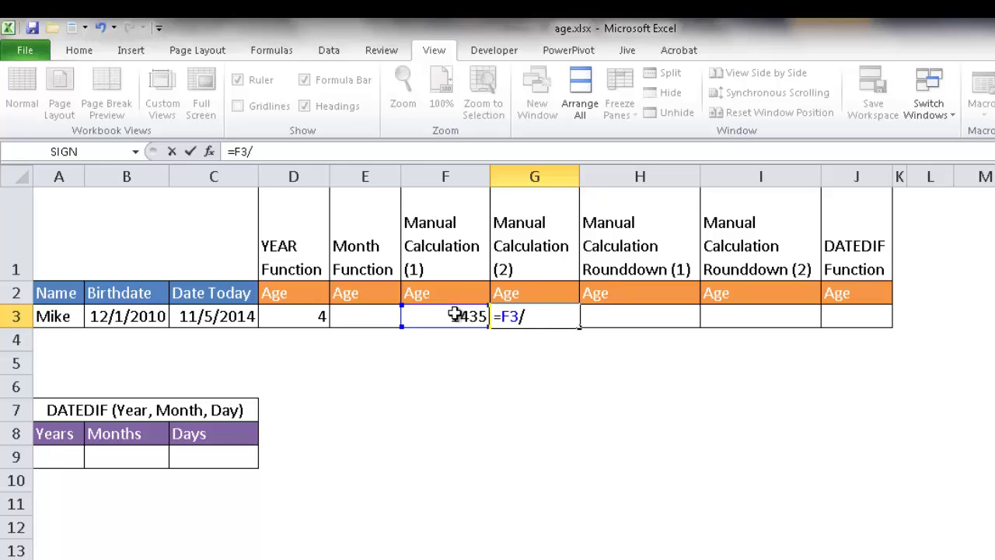
type("365.25")
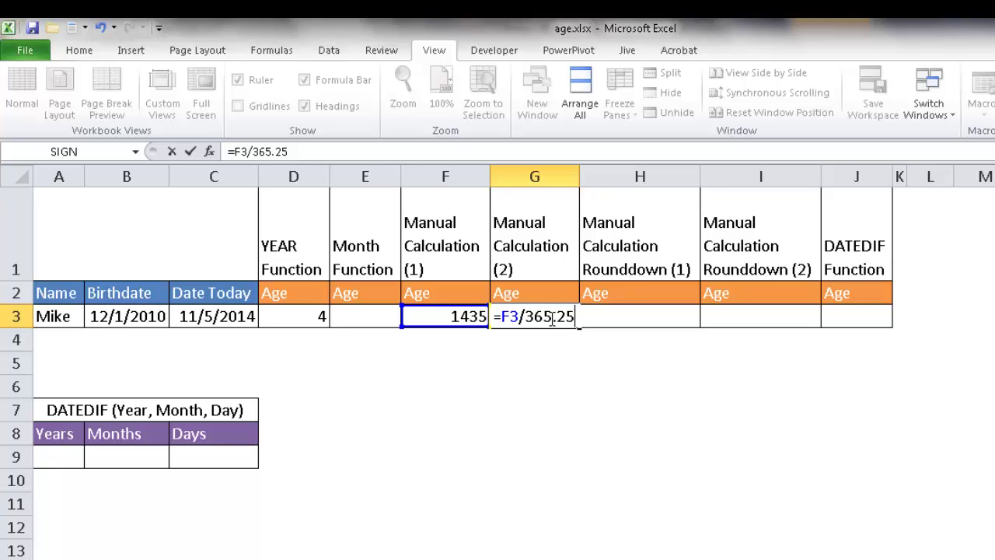
key("Return")
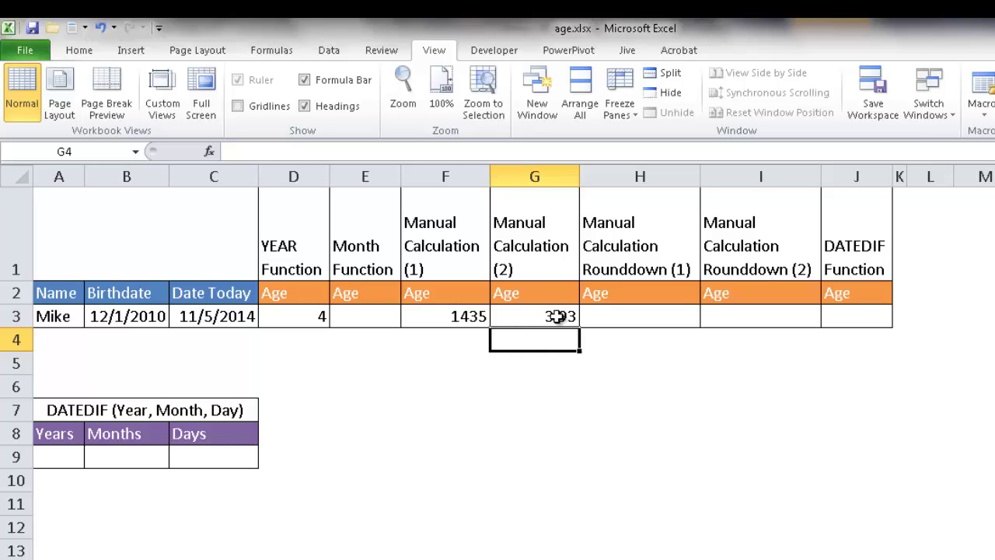
Step: Reduce the decimal age in G3 to whole years in cell H3 using the INT function
left_click(618, 316)
key("F2")
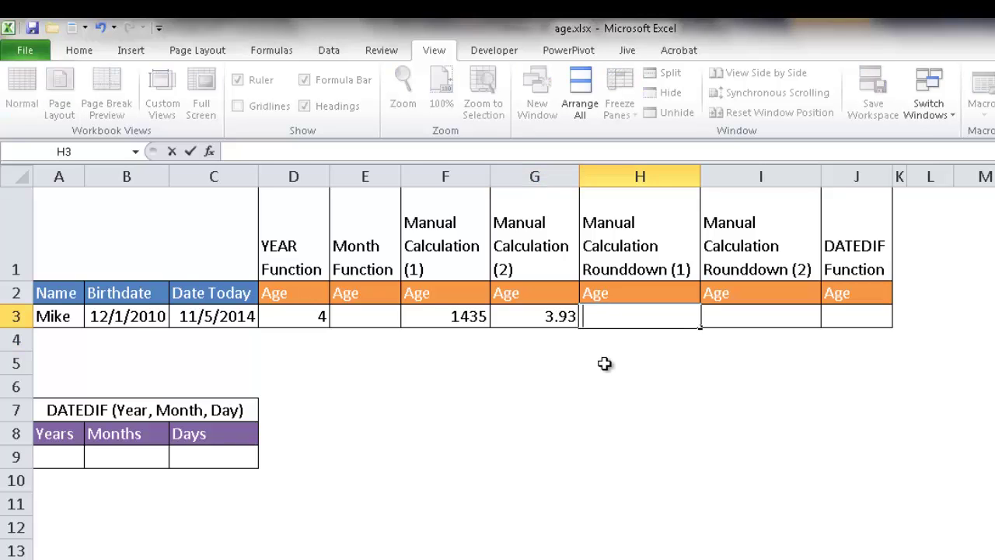
type("=in")
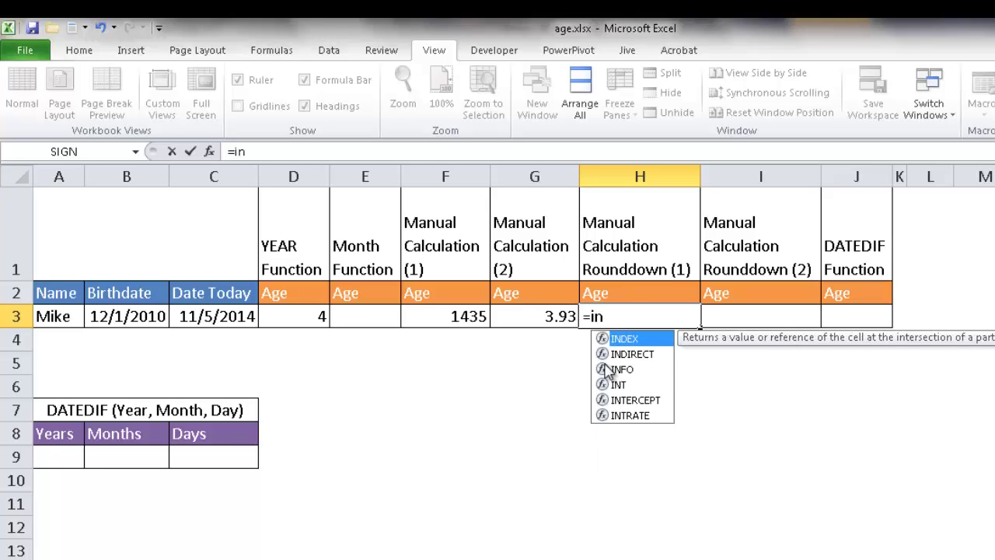
double_click(618, 384)
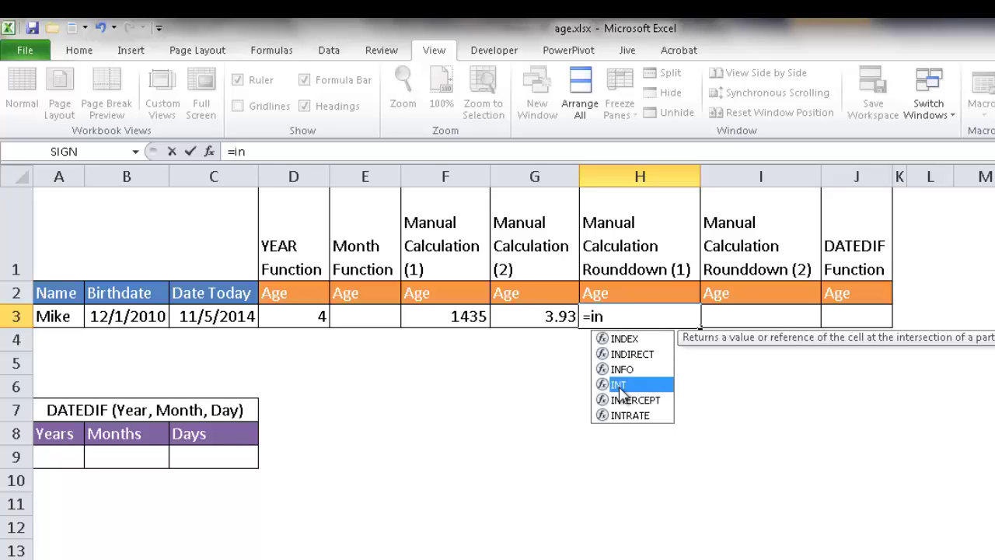
left_click(553, 315)
key("Return")
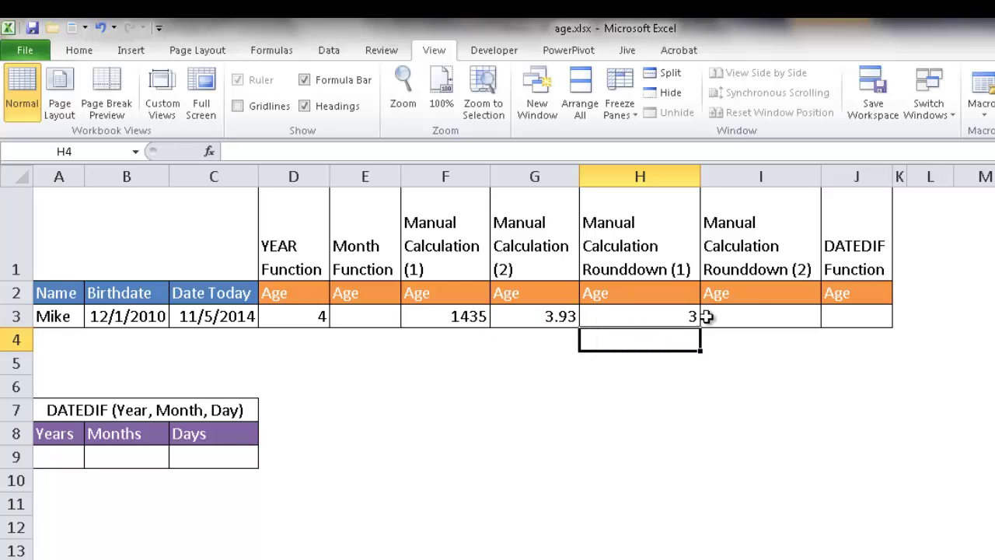
Step: Round the decimal age in G3 down to whole years in cell I3 with the formula =ROUNDDOWN(G3,0)
left_click(744, 318)
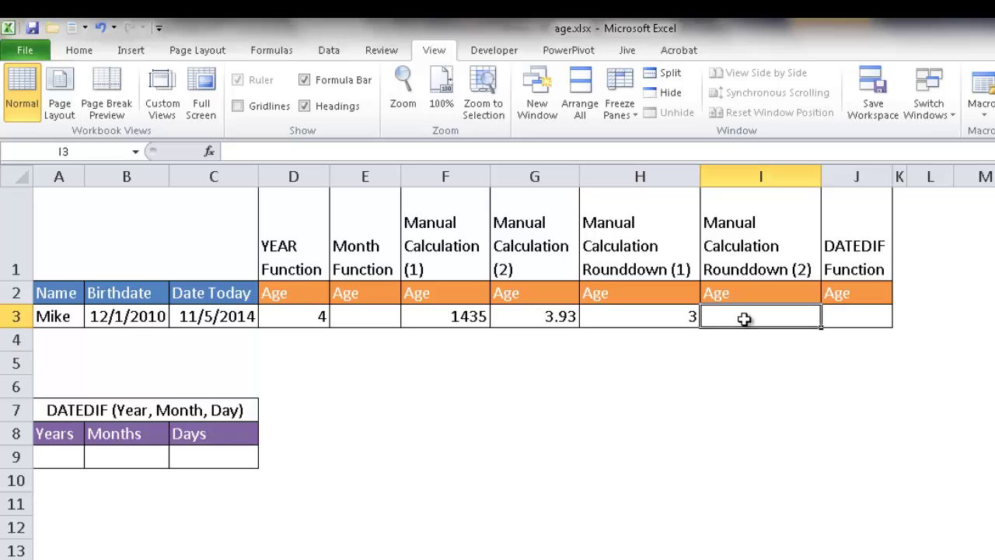
type("=roun")
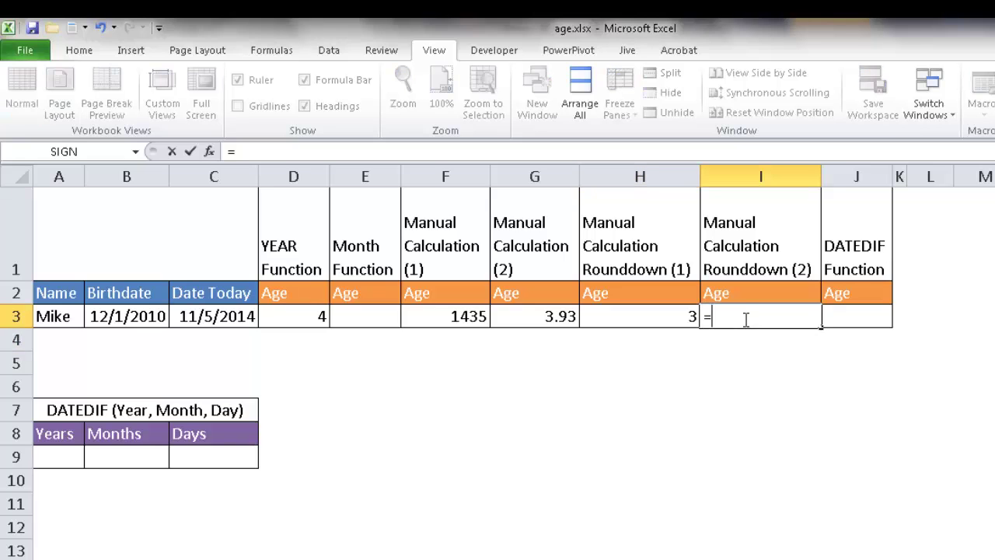
double_click(762, 355)
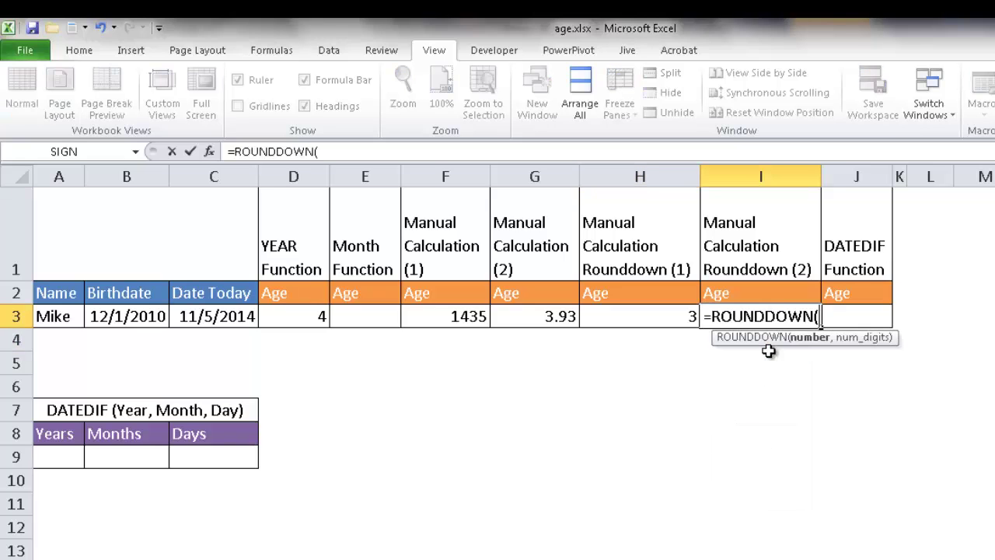
left_click(547, 316)
type(",0")
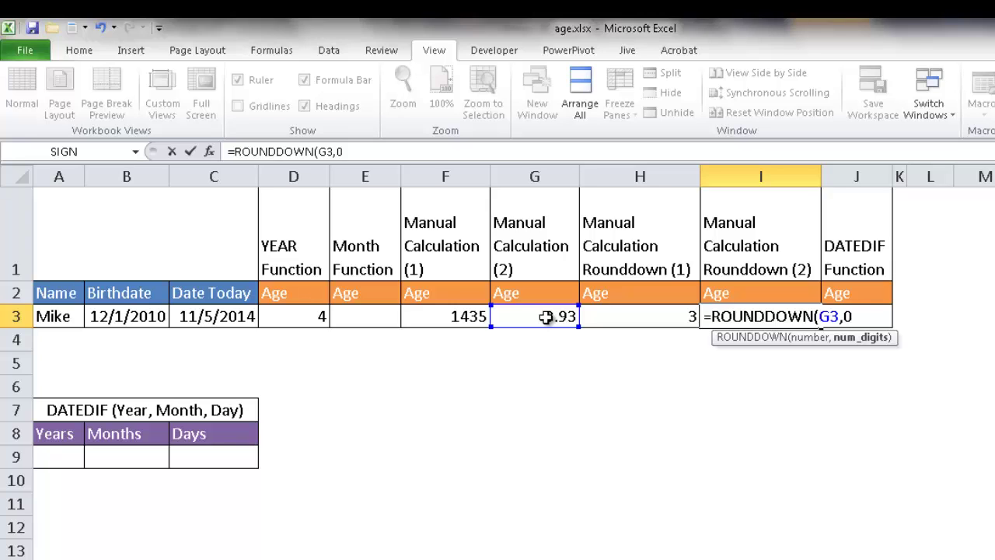
type(")")
key("Return")
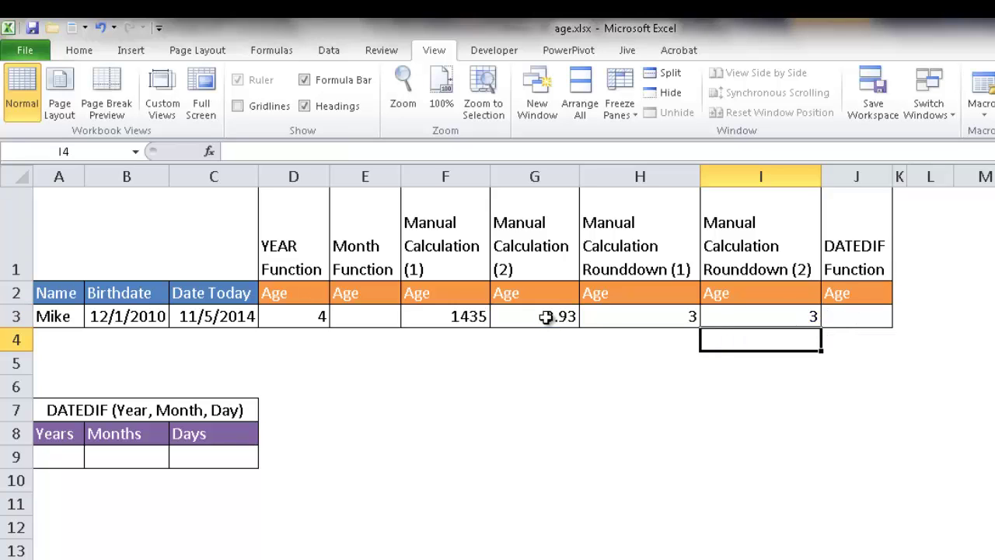
left_click(724, 315)
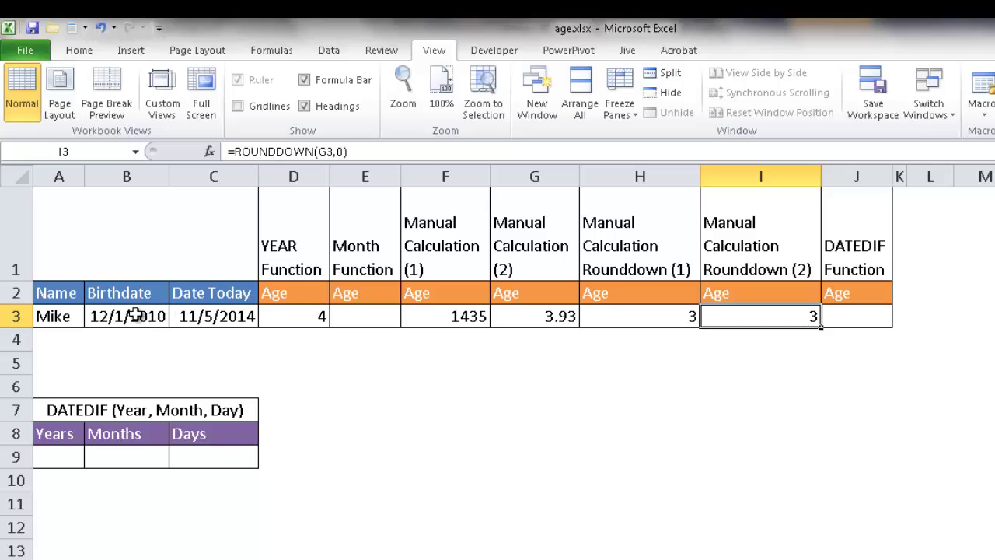
Step: Change the month of the birthdate in B3 to February and check the recalculated ages in cells F3 through I3
left_click(105, 314)
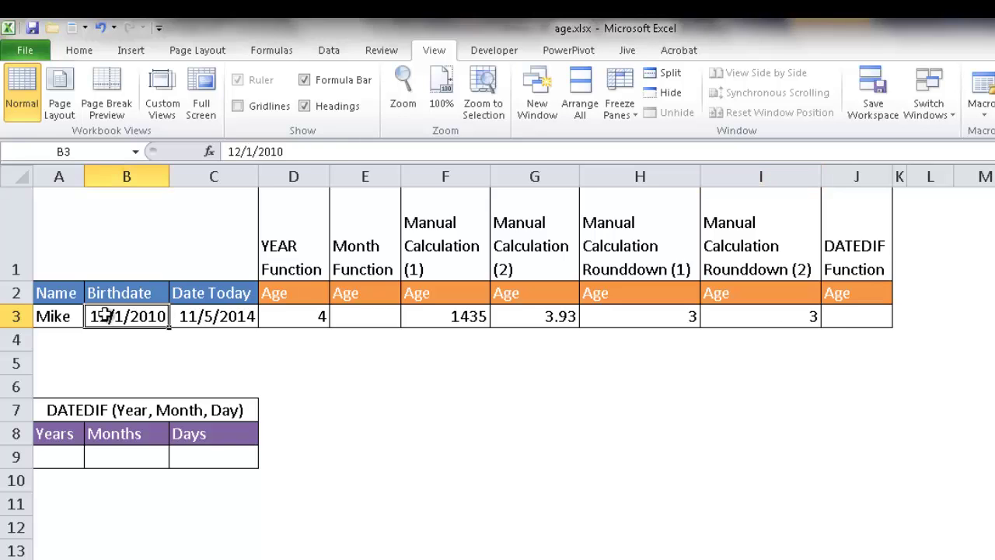
left_click(235, 152)
key("BackSpace")
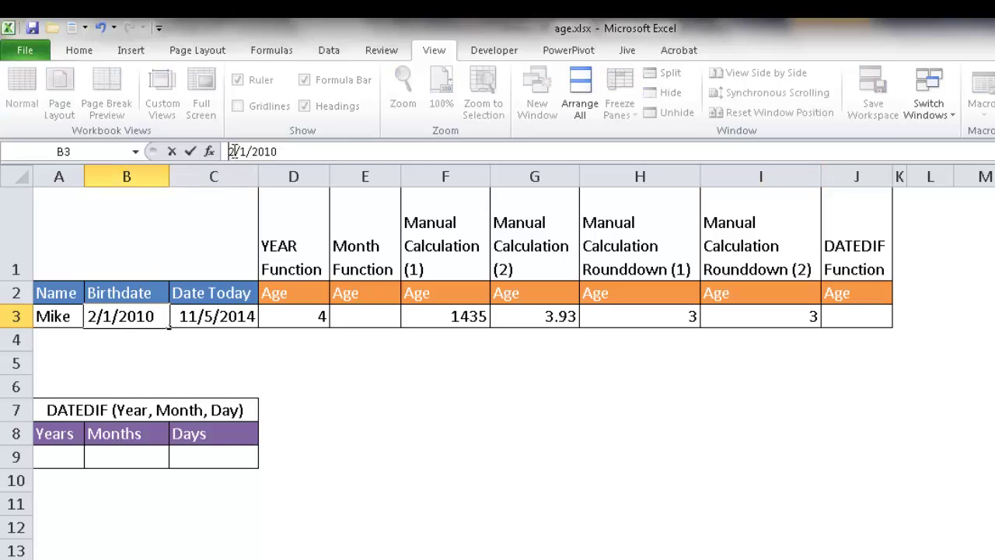
key("Return")
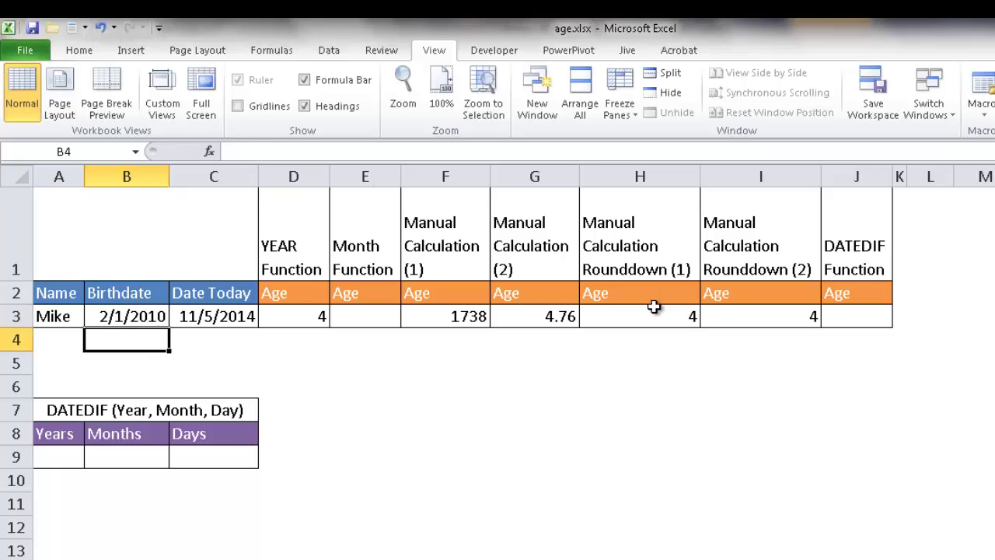
left_click(680, 315)
left_click(733, 314)
left_click(667, 316)
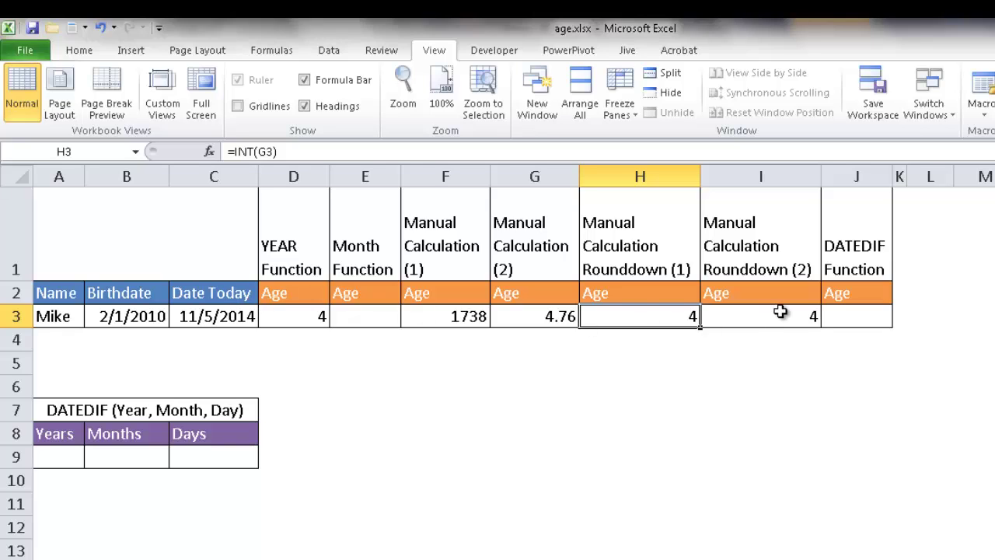
left_click(471, 317)
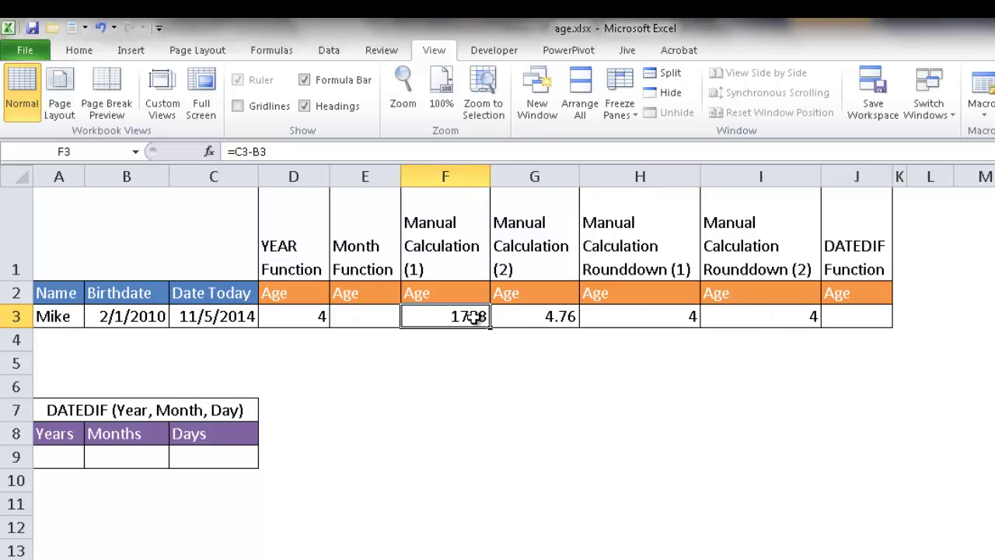
left_click(540, 317)
left_click(627, 319)
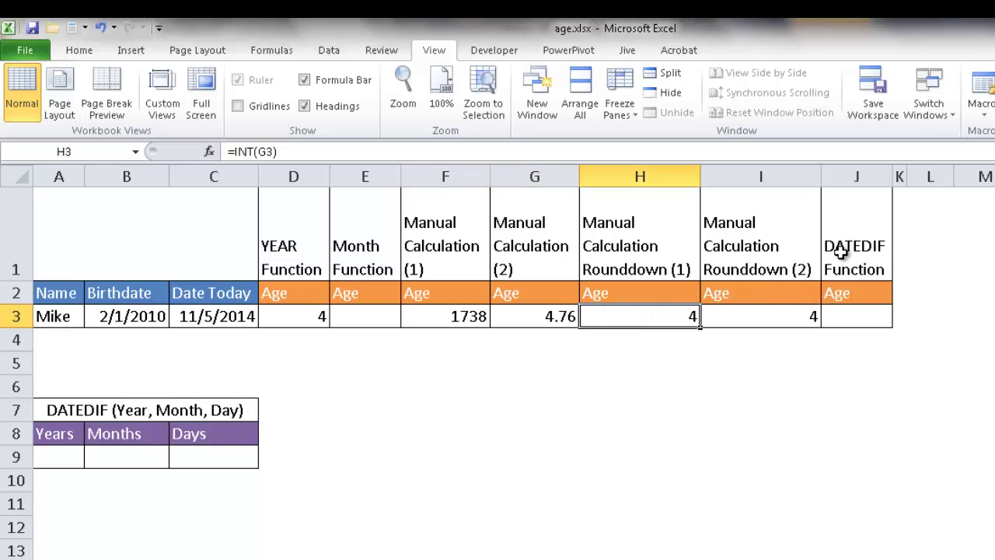
Step: Calculate the age in complete years in cell J3 with the formula =DATEDIF(B3,C3,"y")
left_click(846, 315)
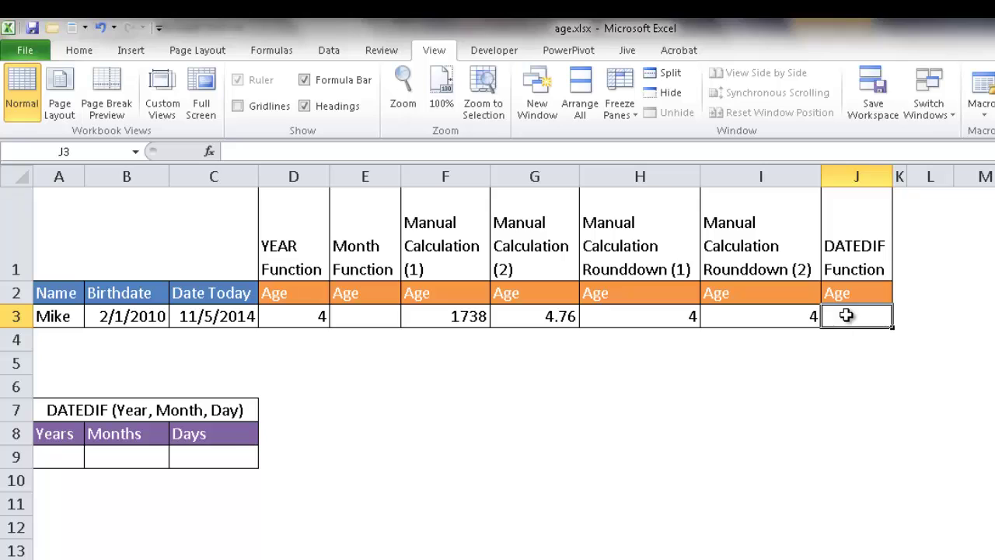
type("=datedif")
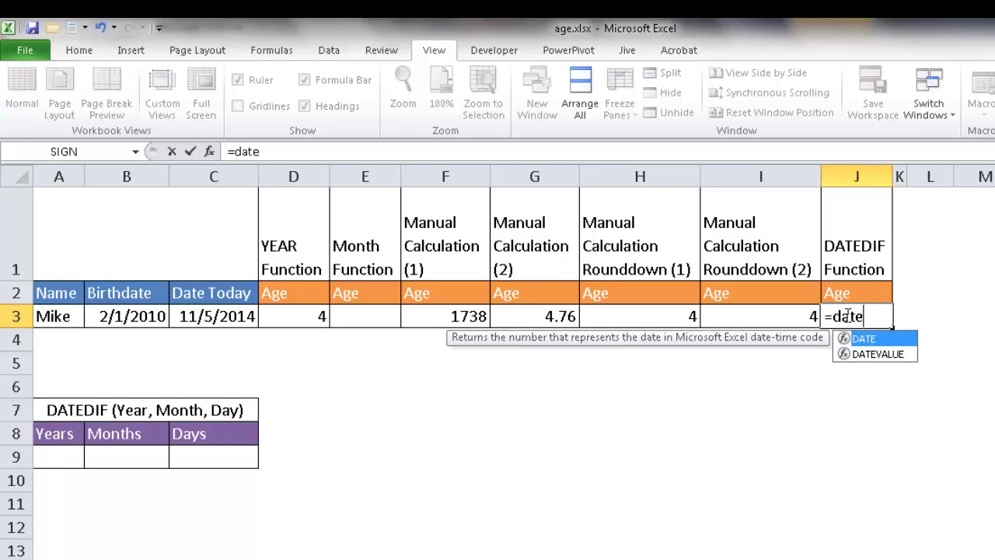
key("BackSpace")
key("BackSpace")
key("BackSpace")
type("dif")
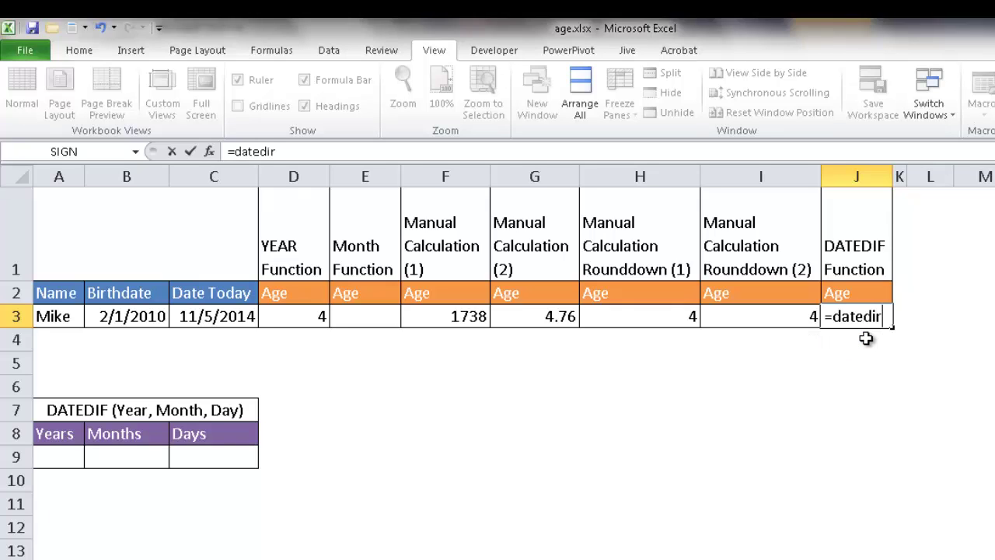
type("(")
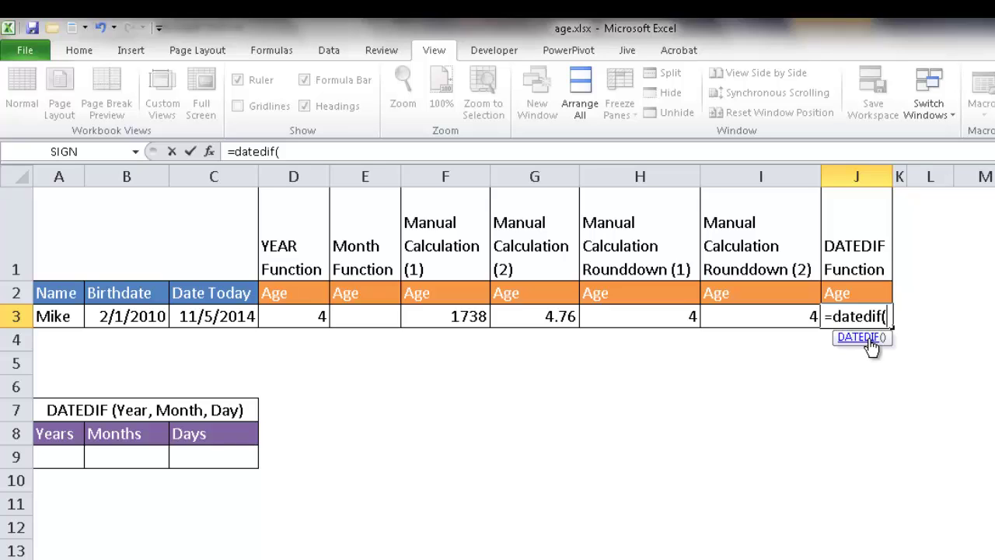
left_click(134, 315)
type(",")
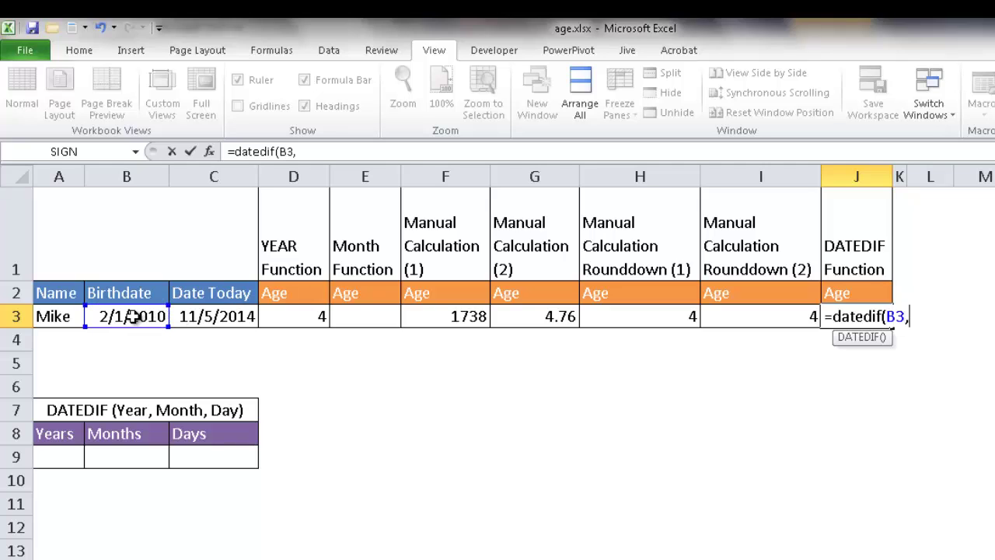
left_click(217, 316)
type(",")
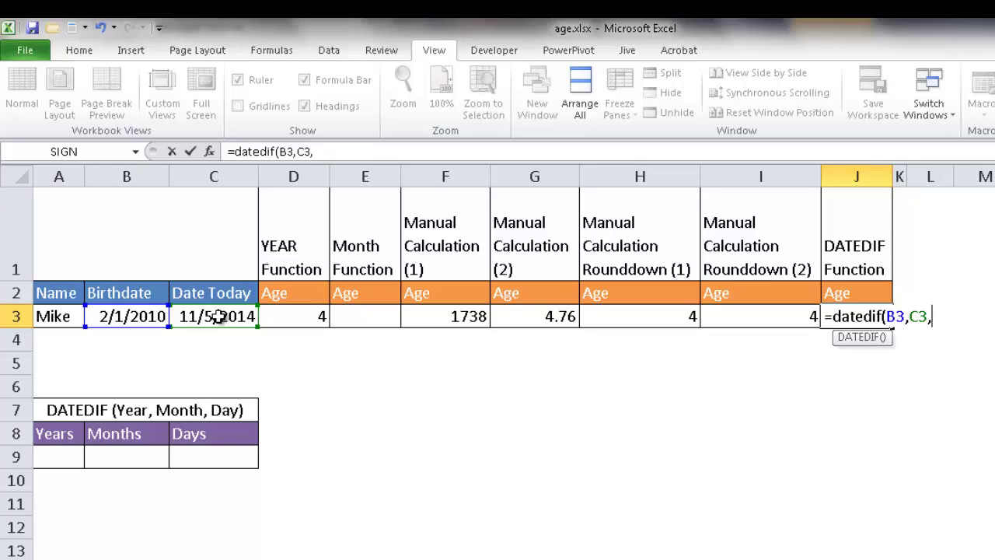
type("\"y\"")
key("Return")
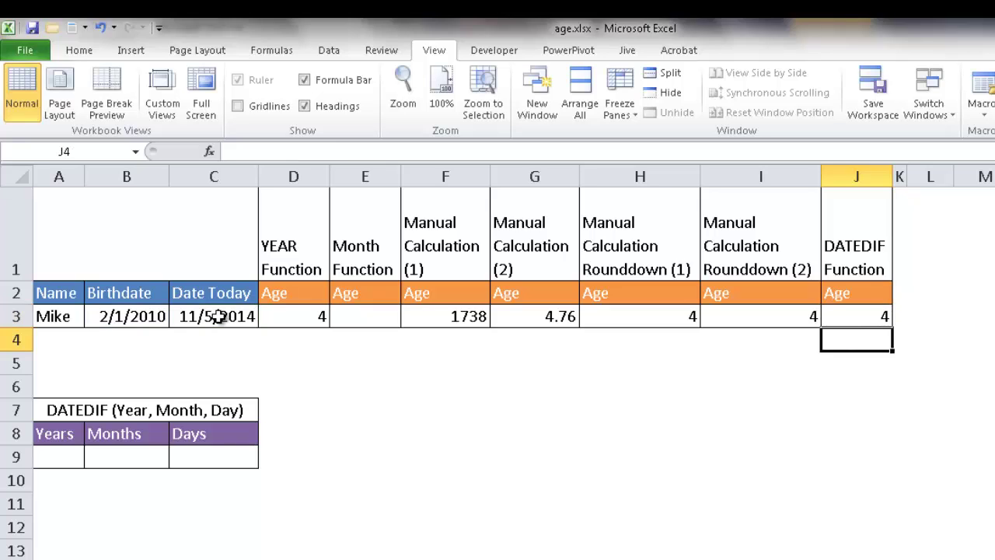
left_click(854, 315)
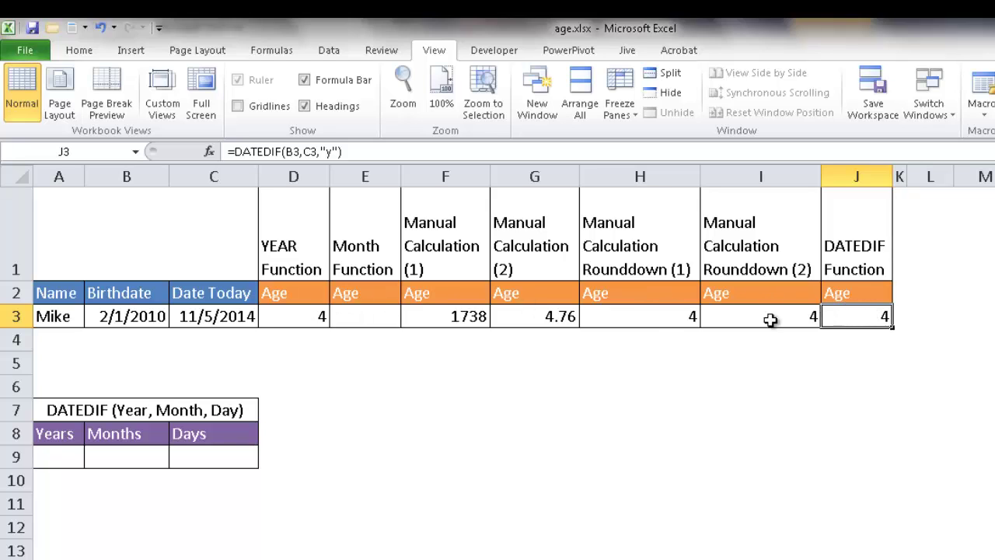
left_click(536, 314)
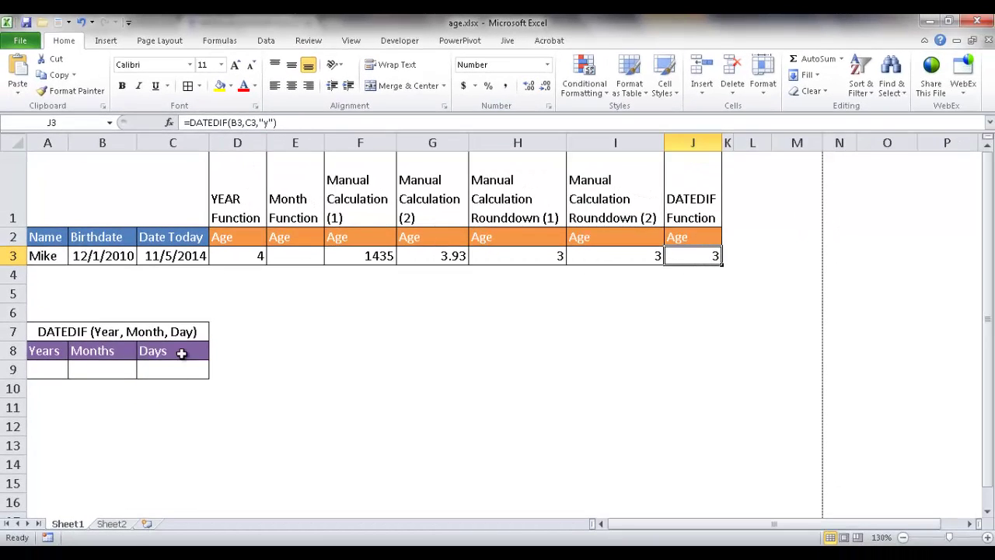
Step: Examine the DATEDIF interval codes and their descriptions on Sheet2, from y through yd
left_click(129, 529)
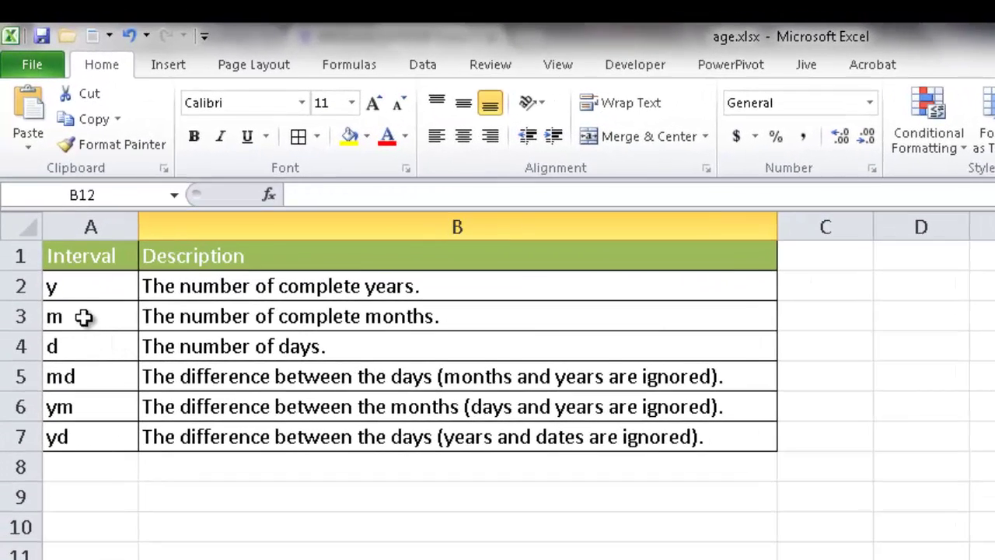
left_click(52, 198)
left_click(82, 343)
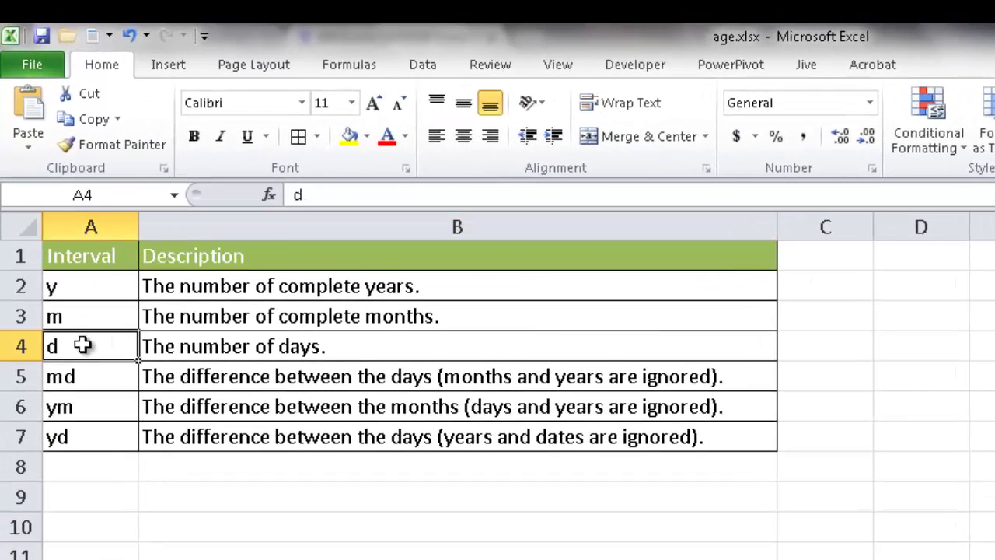
left_click(101, 380)
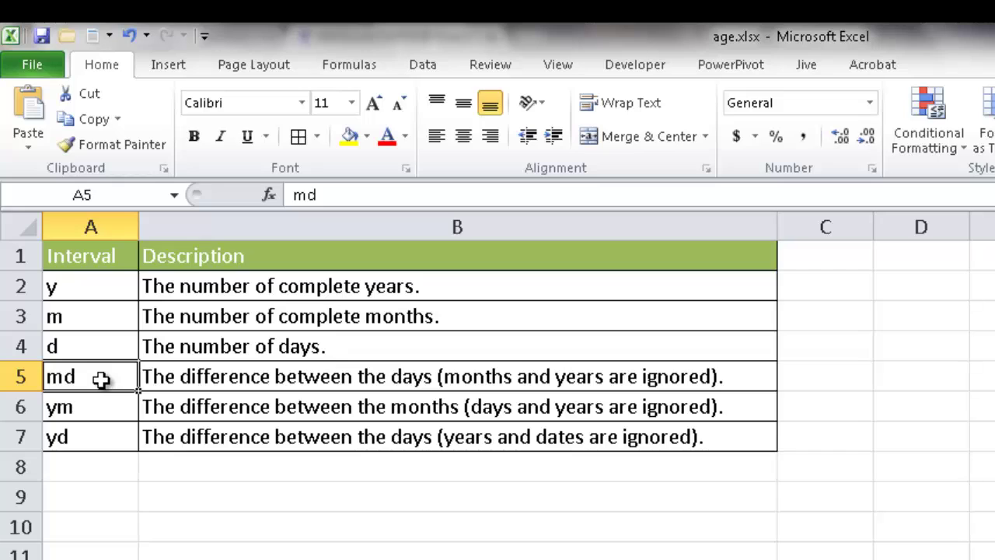
left_click(93, 406)
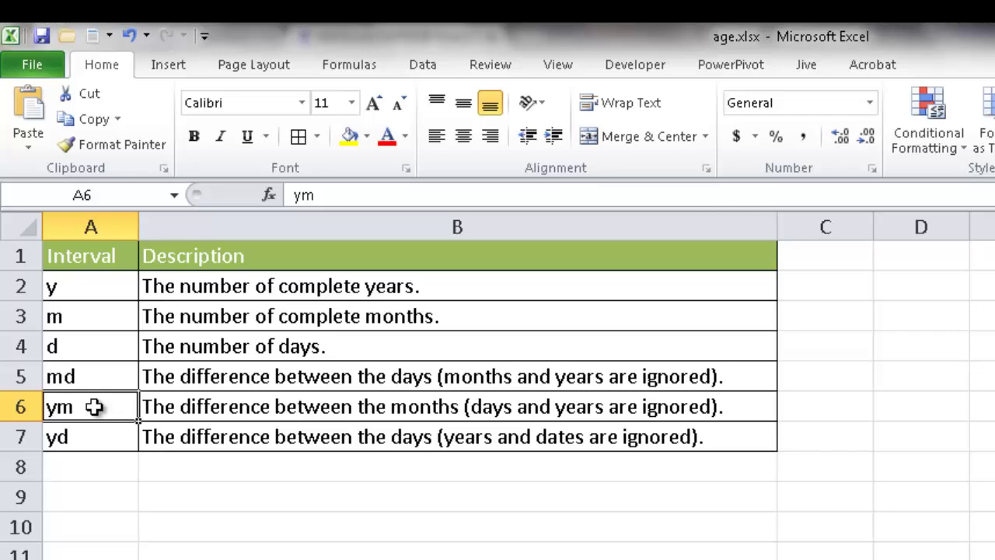
left_click(93, 437)
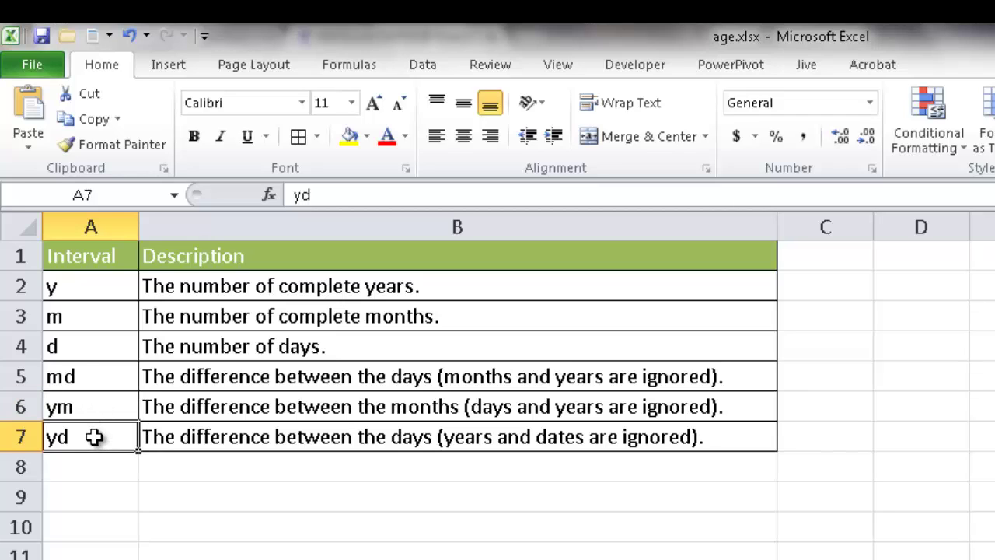
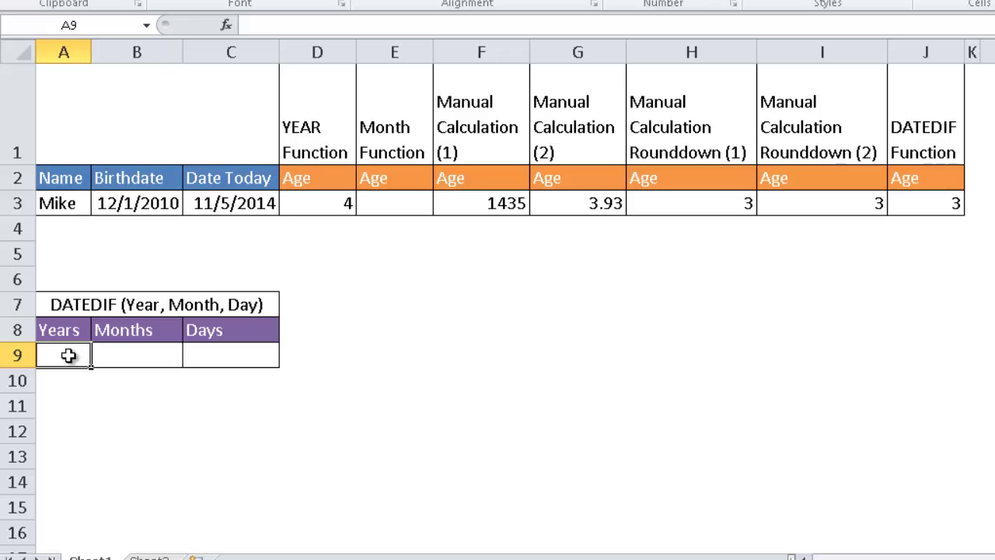
Step: Calculate the complete years in cell A9 of the Years, Months, Days table with =DATEDIF(B3,C3,"y")
type("=dae")
key("BackSpace")
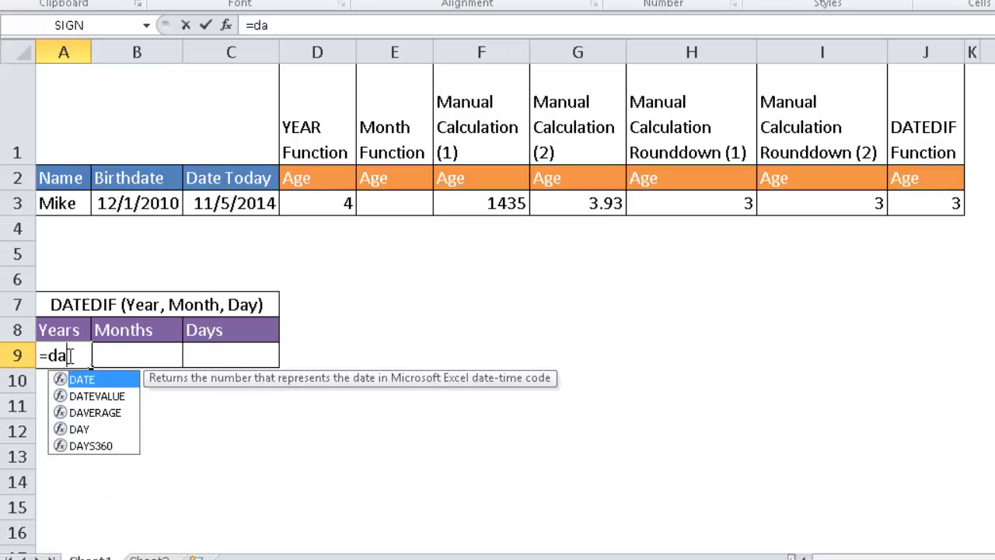
type("t")
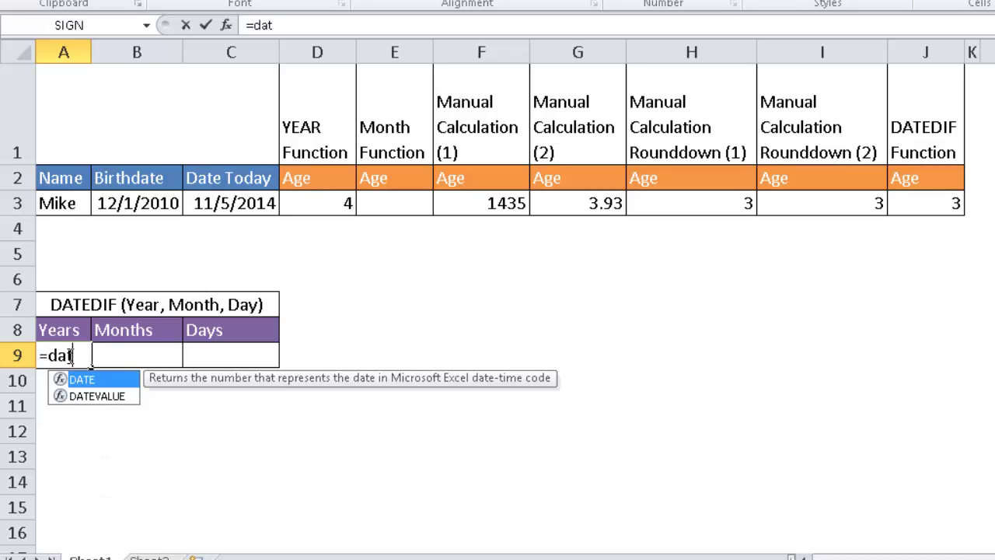
type("edif")
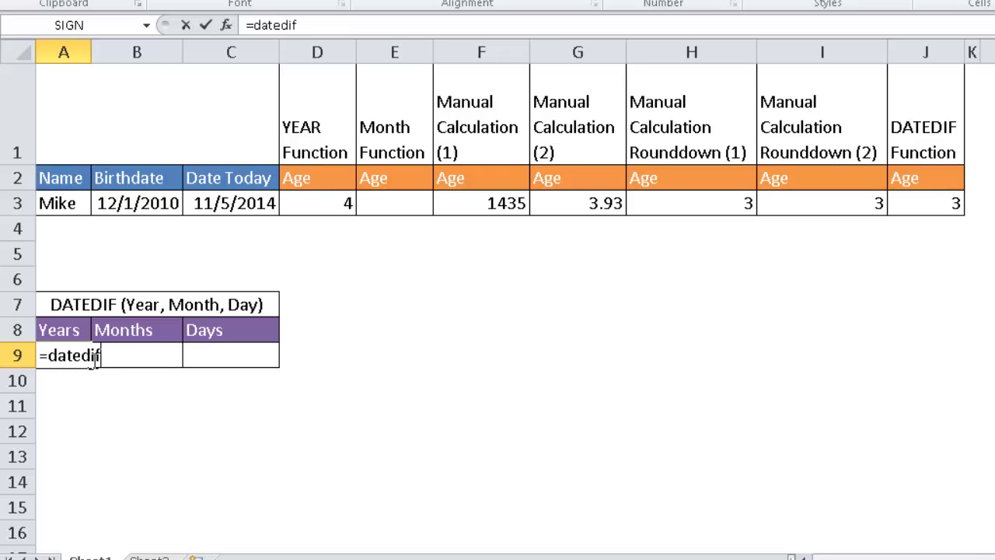
type("(")
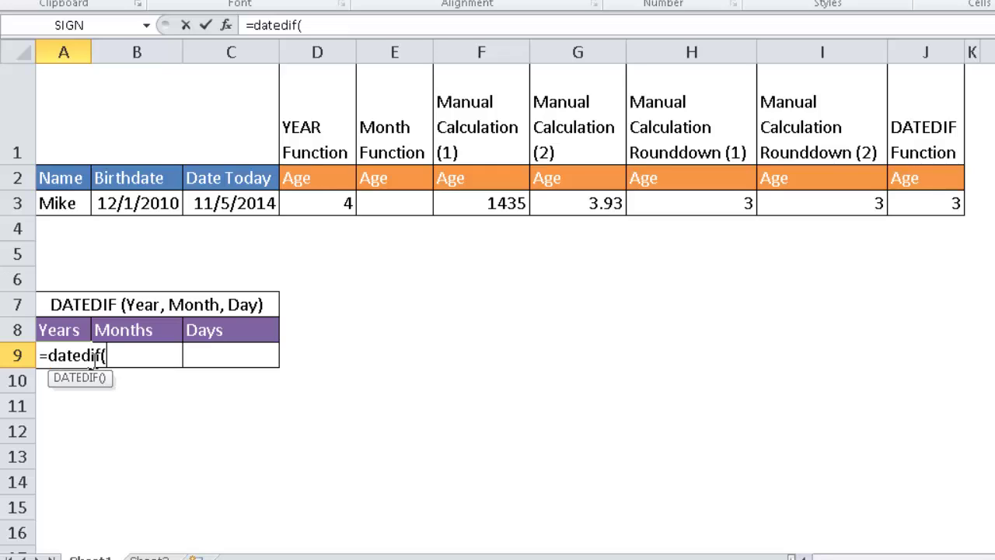
left_click(137, 199)
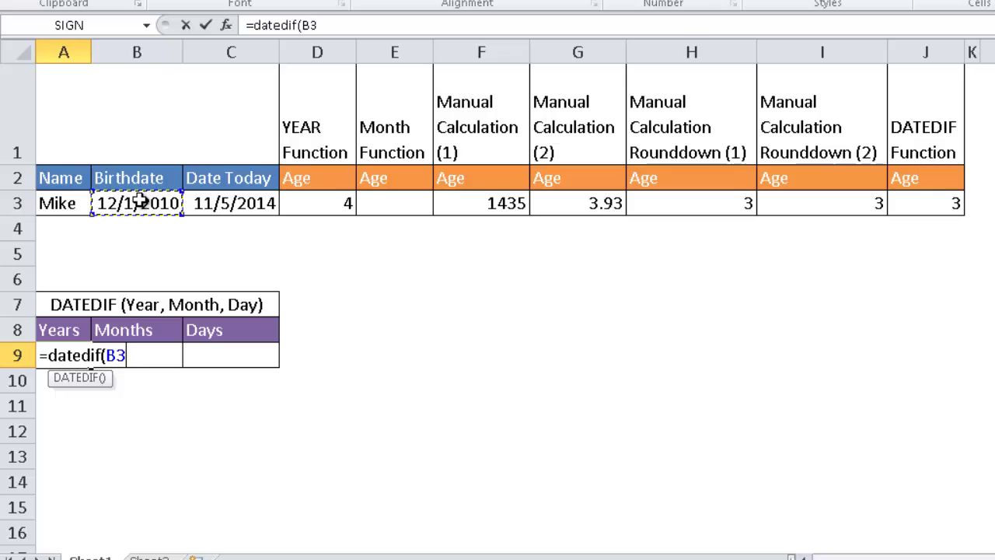
type(",")
left_click(224, 202)
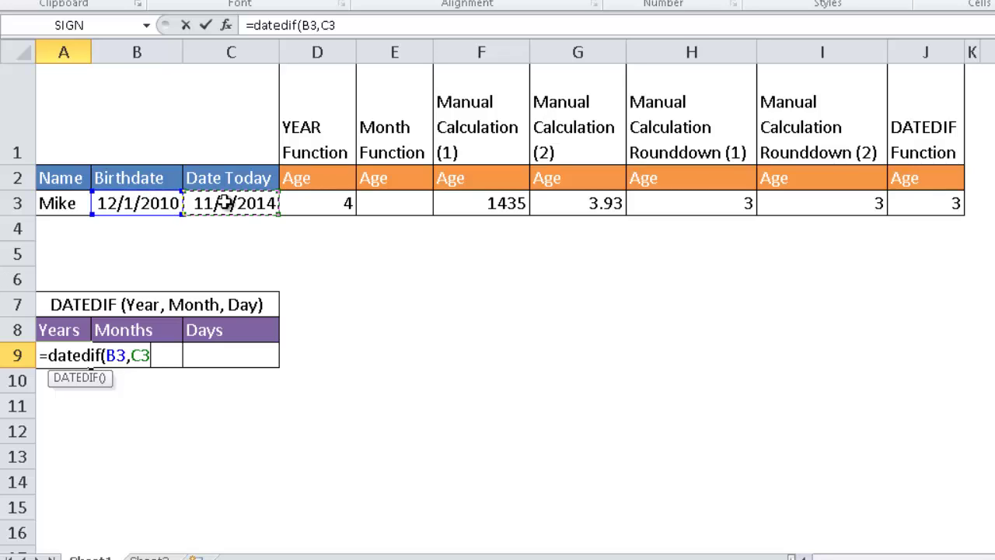
type(",\"y\"")
key("Return")
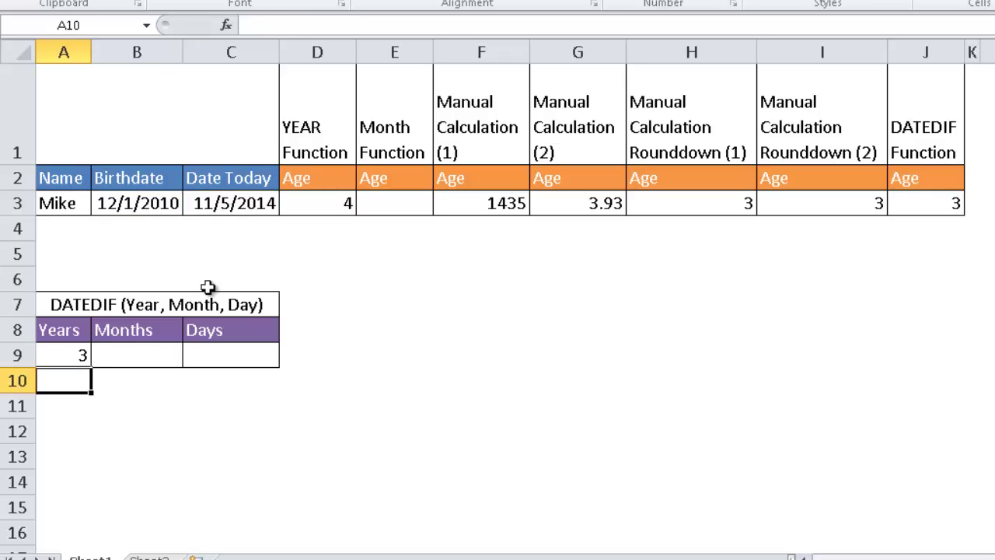
Step: Calculate the remaining months beyond complete years in cell B9 with the formula =DATEDIF(B3,C3,"ym")
left_click(138, 351)
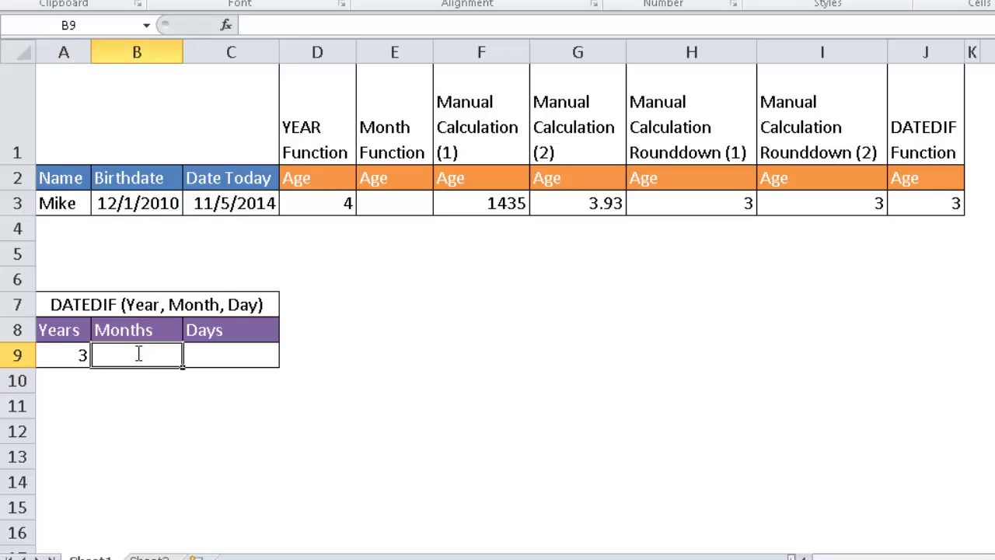
type("=dated")
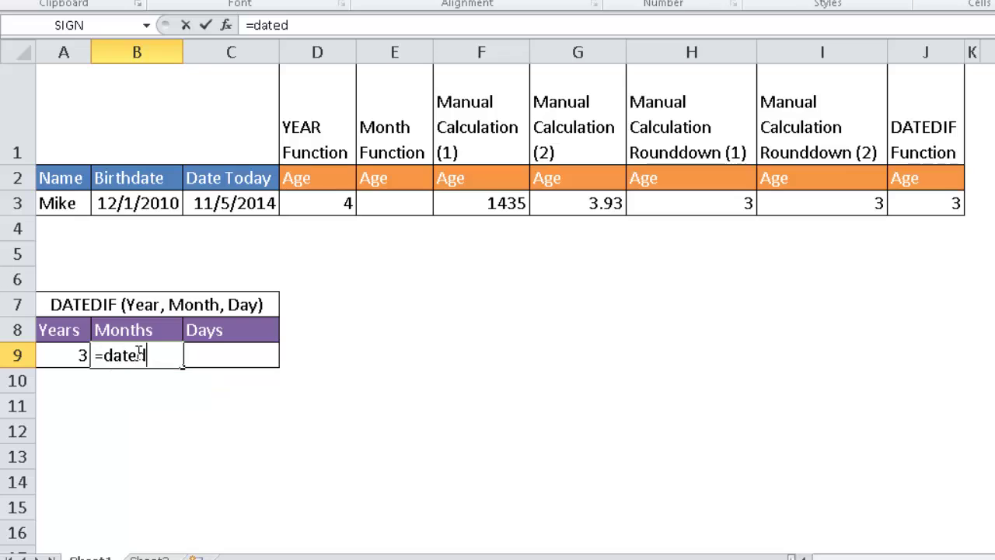
type("if(")
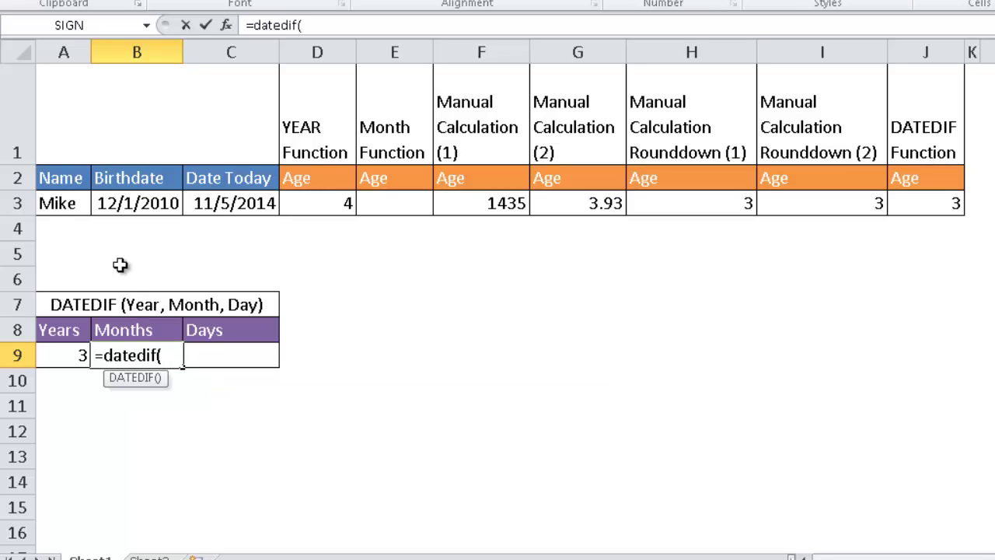
left_click(129, 201)
type(",")
left_click(210, 205)
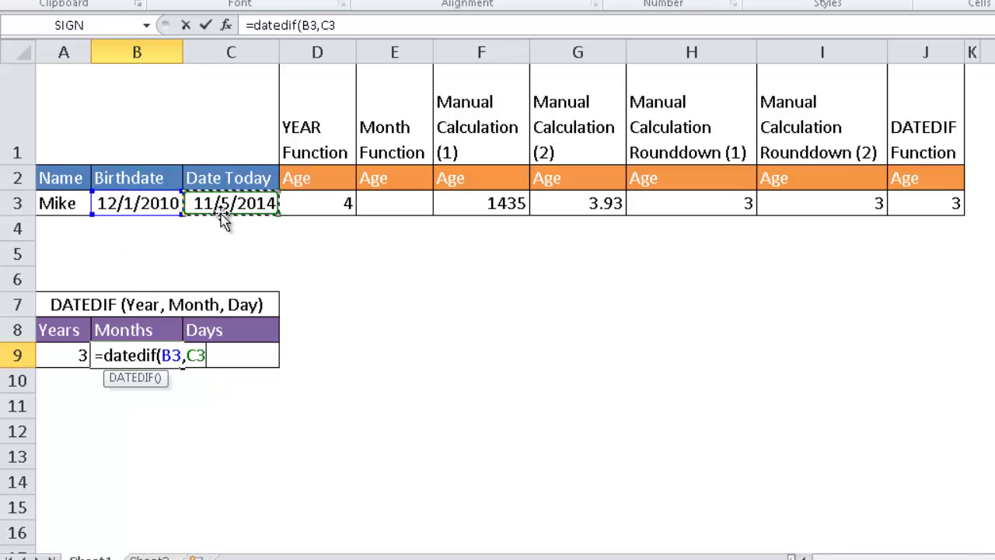
type(",\"ym\"")
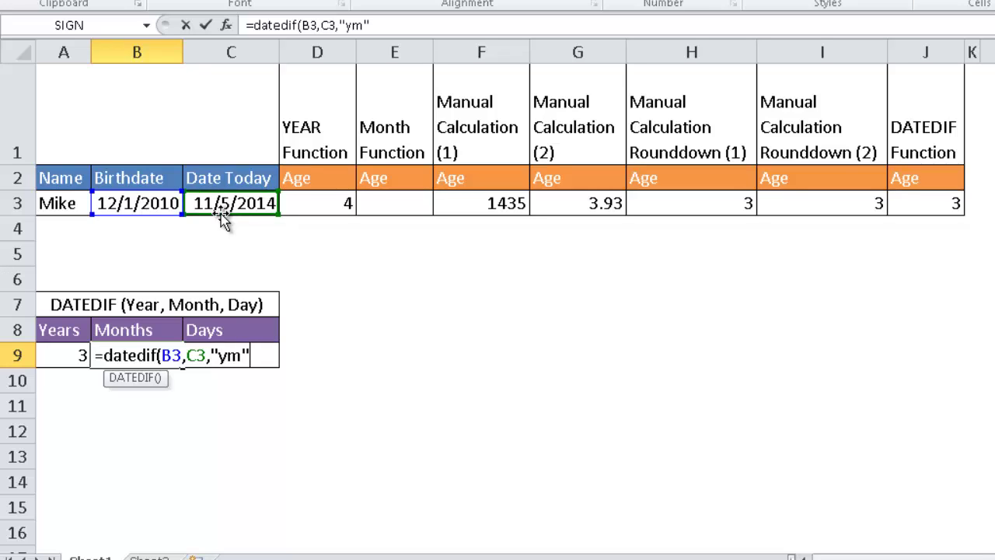
type(")")
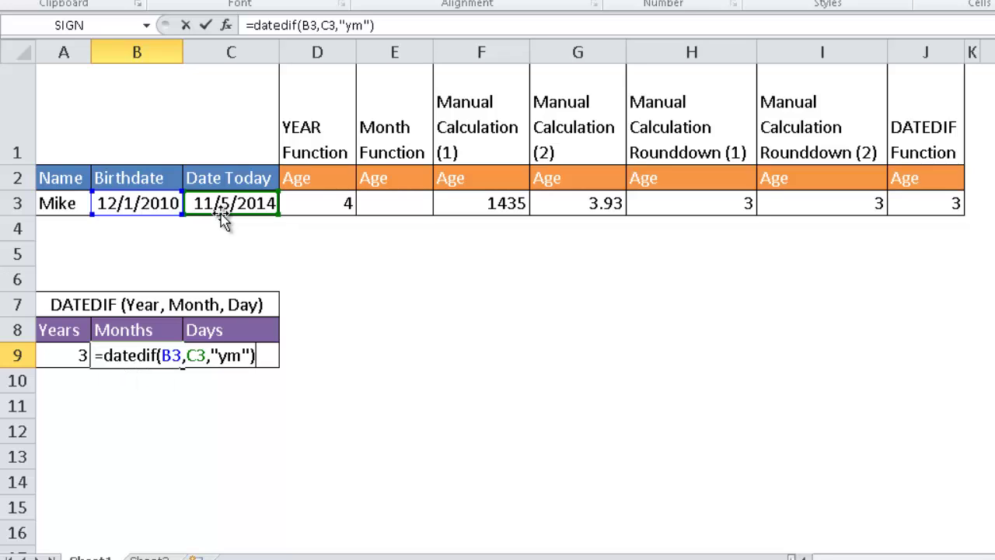
key("Return")
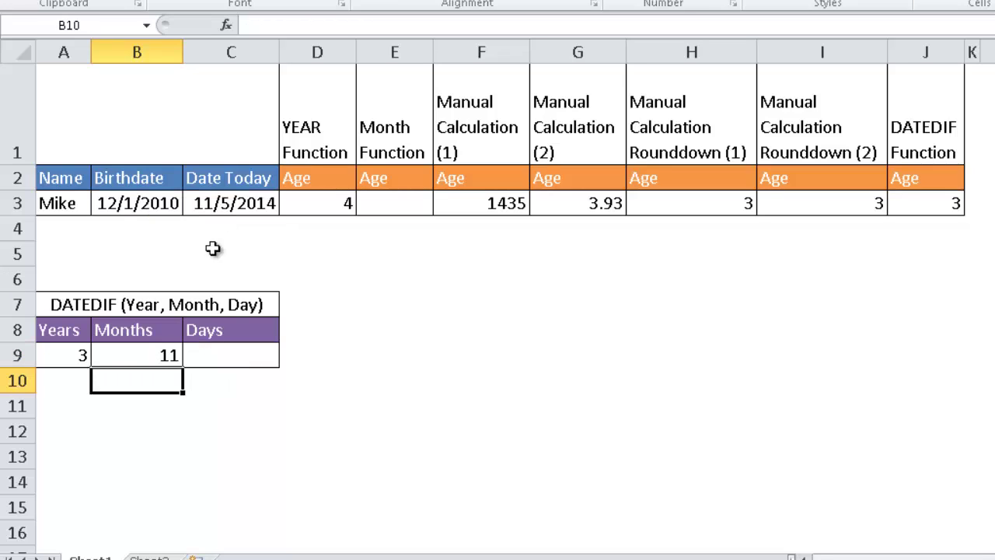
Step: Calculate the remaining days beyond complete months in cell C9 with the formula =DATEDIF(B3,C3,"md")
left_click(204, 356)
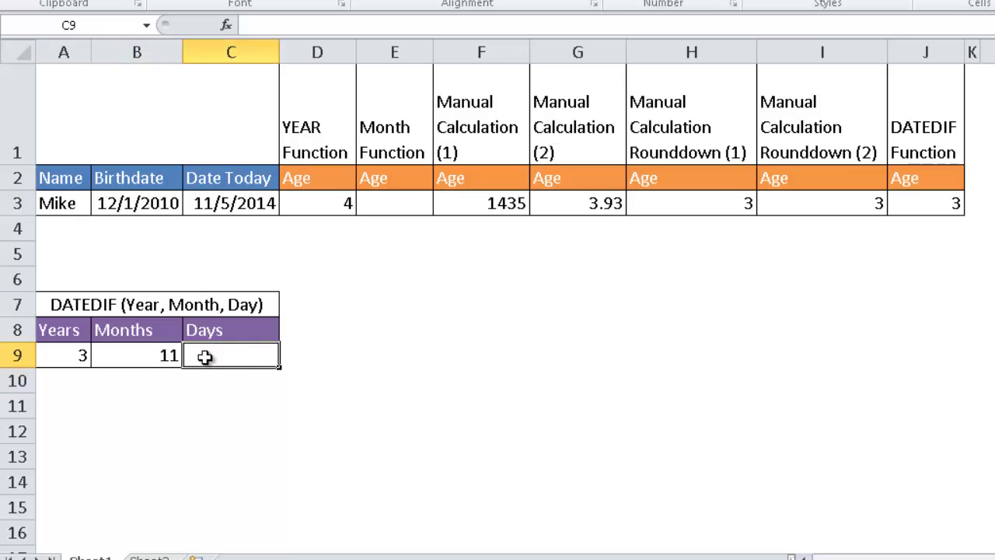
type("=date")
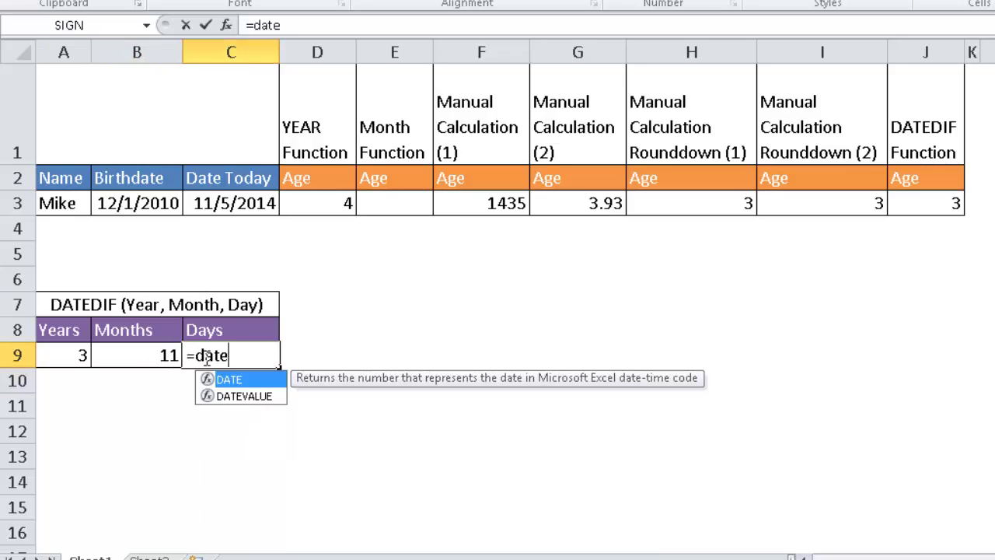
type("dif(")
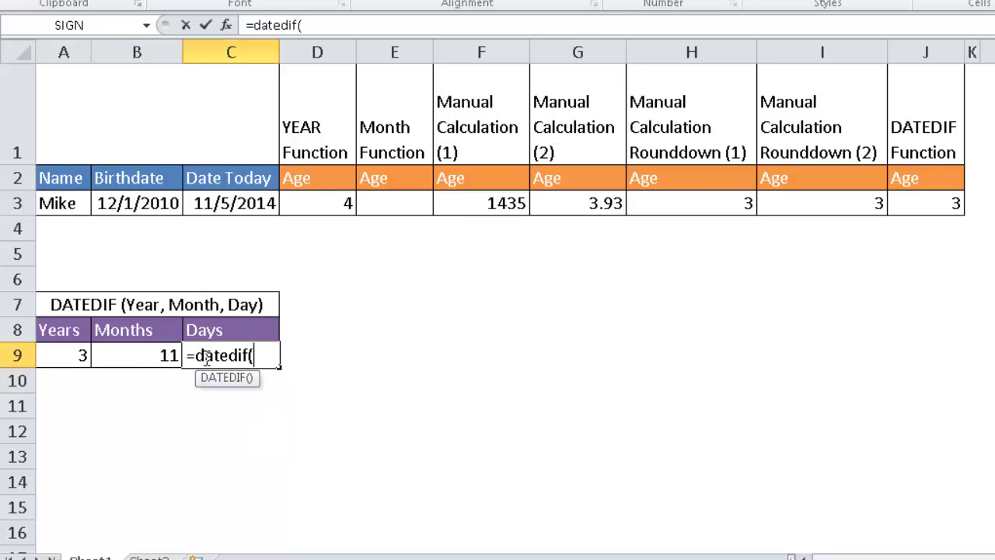
left_click(136, 201)
type(",")
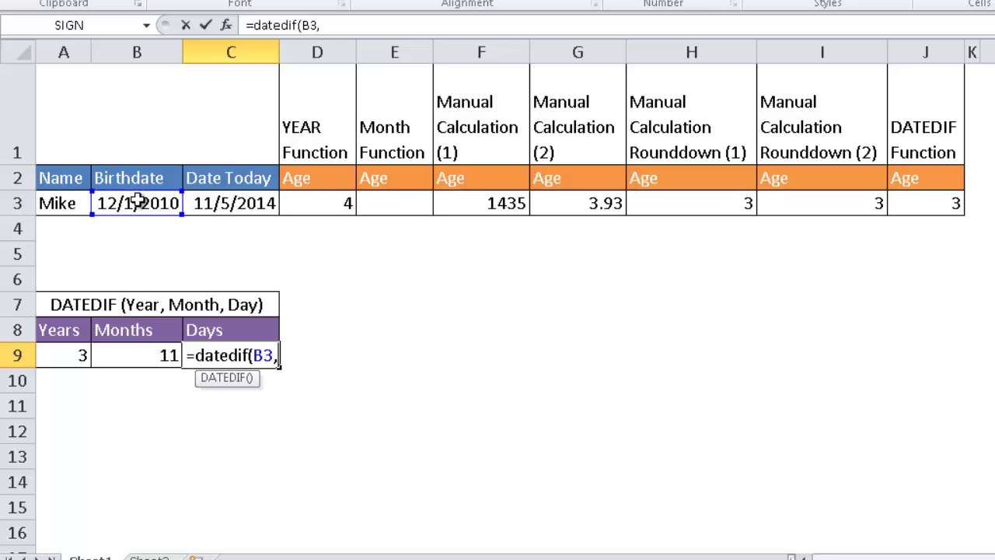
left_click(229, 199)
type(",")
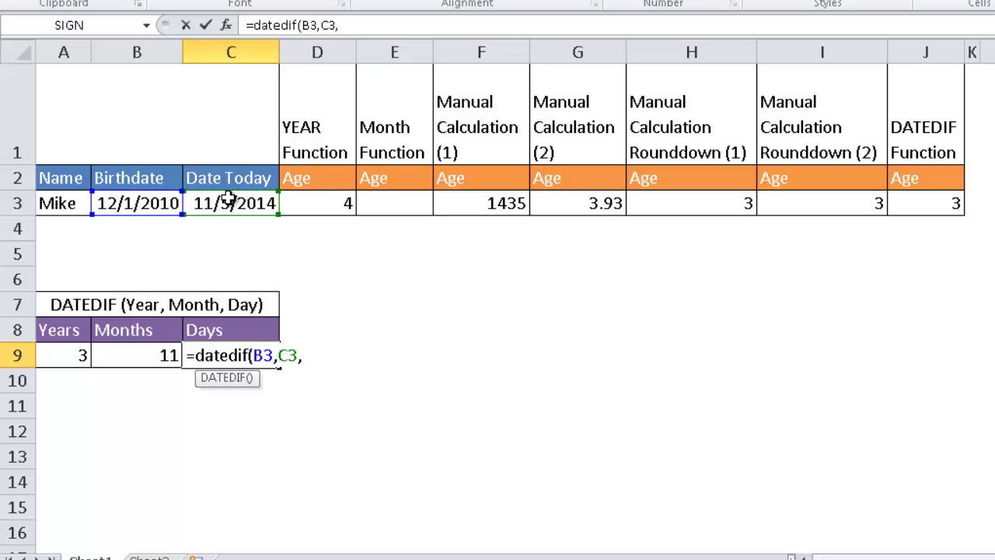
type("\"md\")")
key("Return")
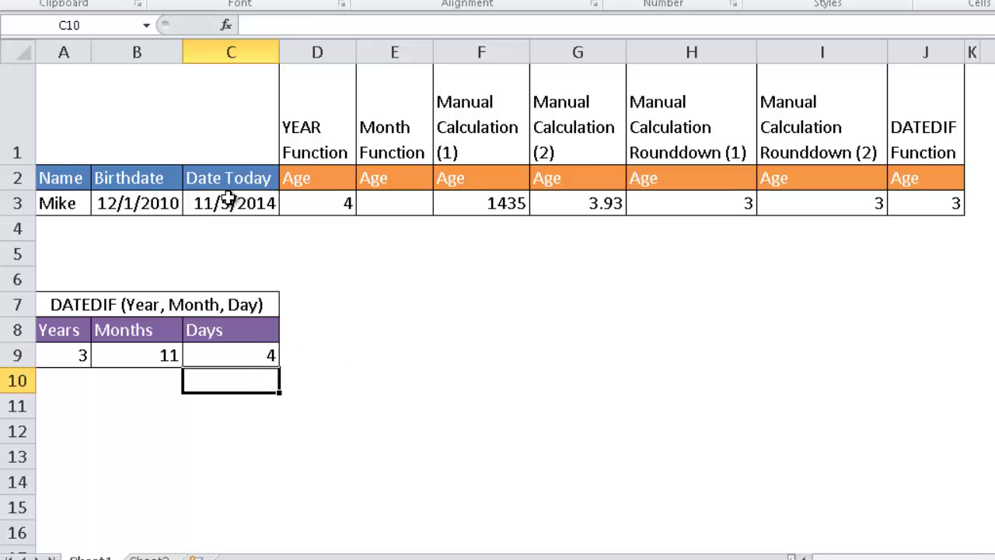
Step: Review the DATEDIF formulas for years, months and days in cells A9 through C9
left_click(65, 359)
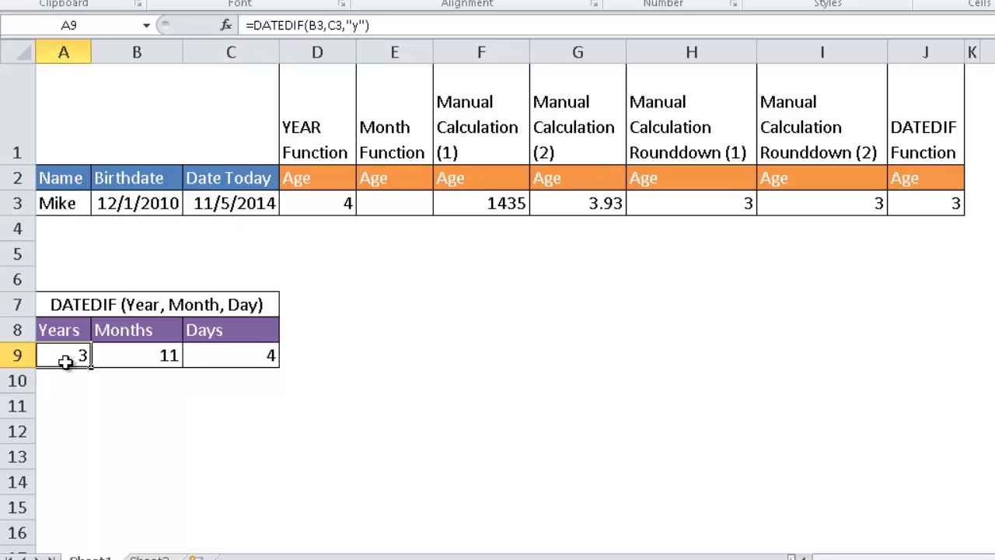
left_click(130, 354)
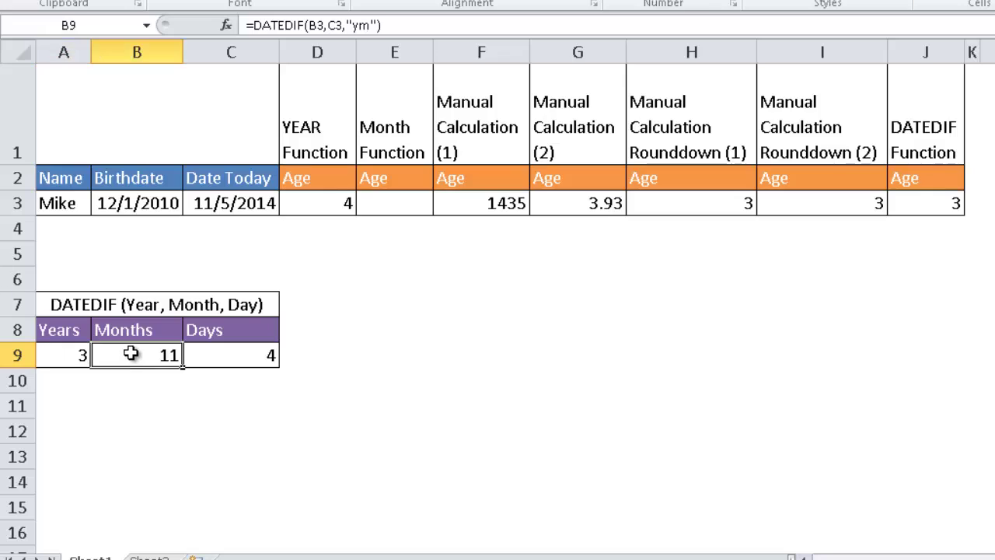
left_click(206, 355)
key("Down")
key("Down")
key("Down")
key("Right")
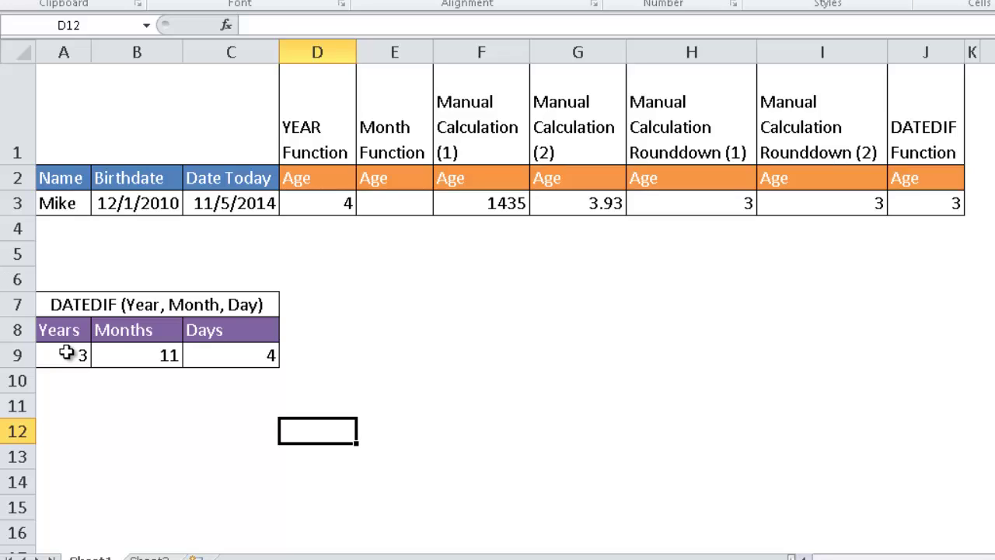
Step: Extract the birth month in cell E3 of the Month Function column with the formula =MONTH(B3)
left_click(392, 202)
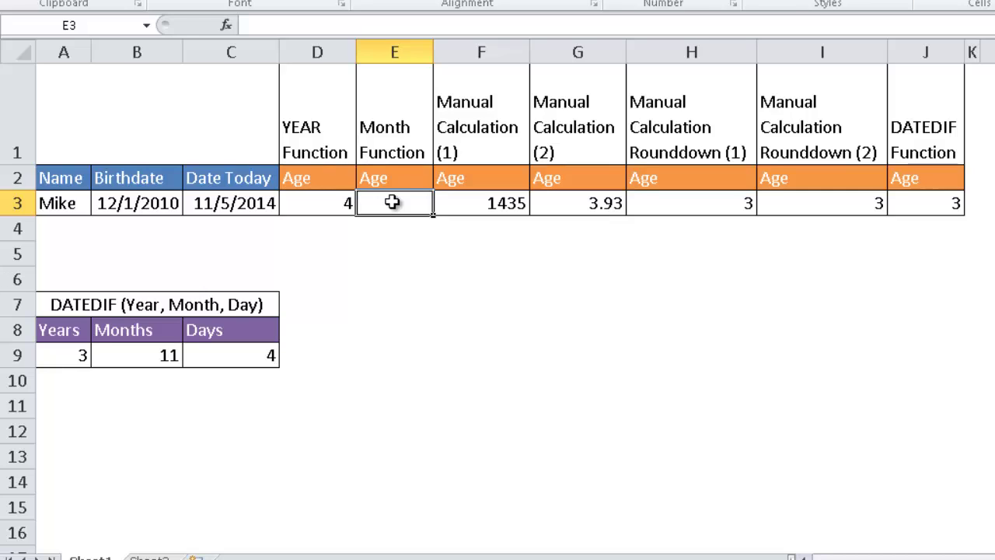
type("=")
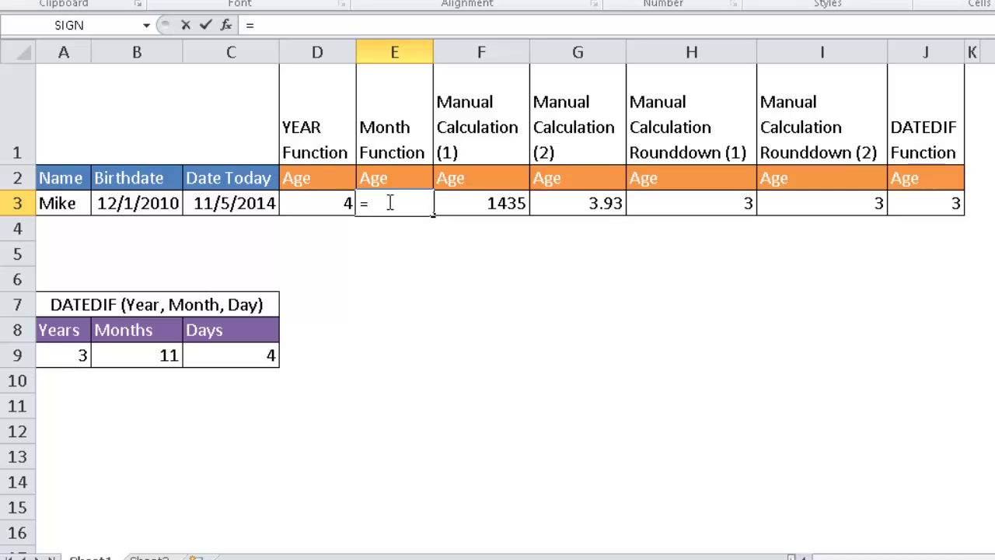
type("mon")
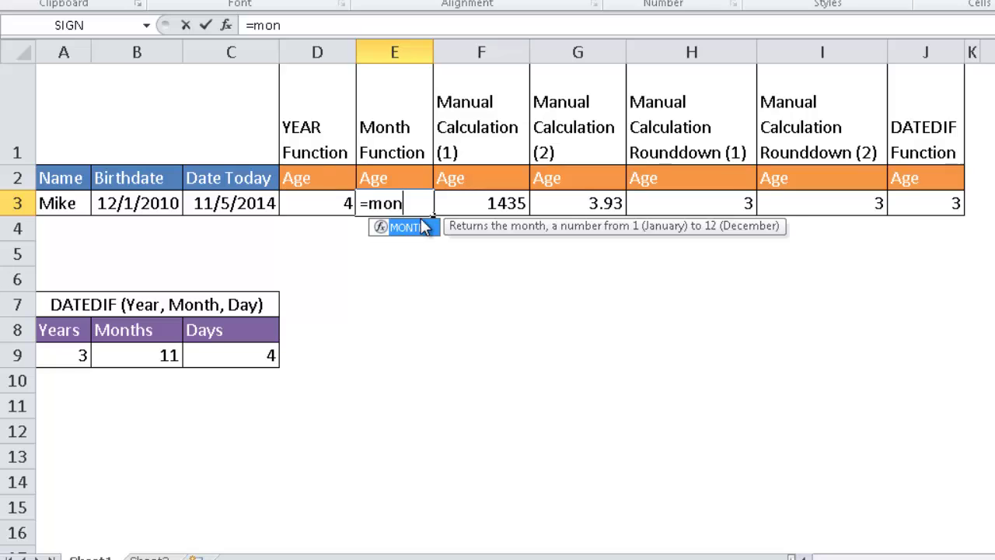
double_click(422, 224)
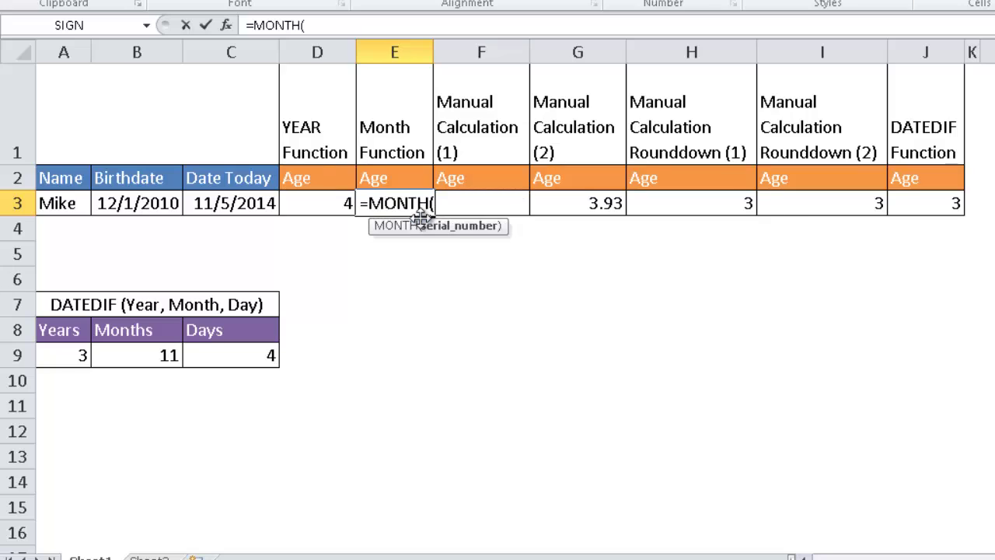
left_click(145, 201)
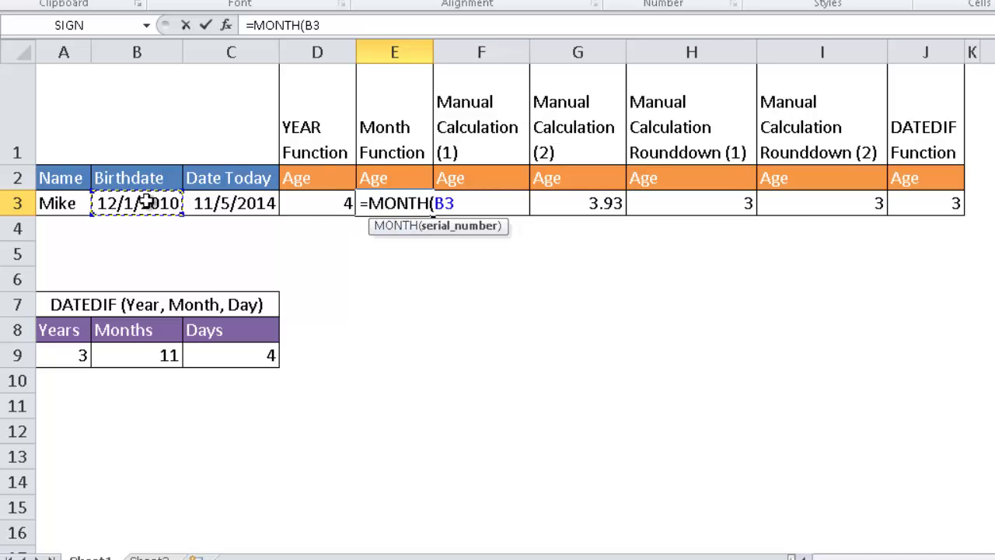
key("Return")
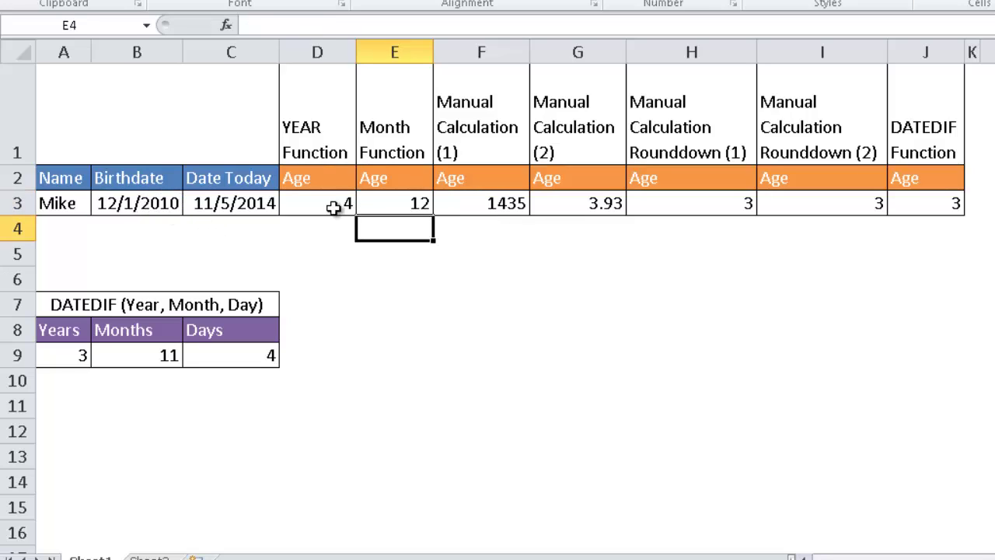
Step: Extend the formula in E3 to =MONTH(B3)=MONTH(C3) to compare the birth month with today's month, accepting the proposed closing-parenthesis correction
left_click(409, 202)
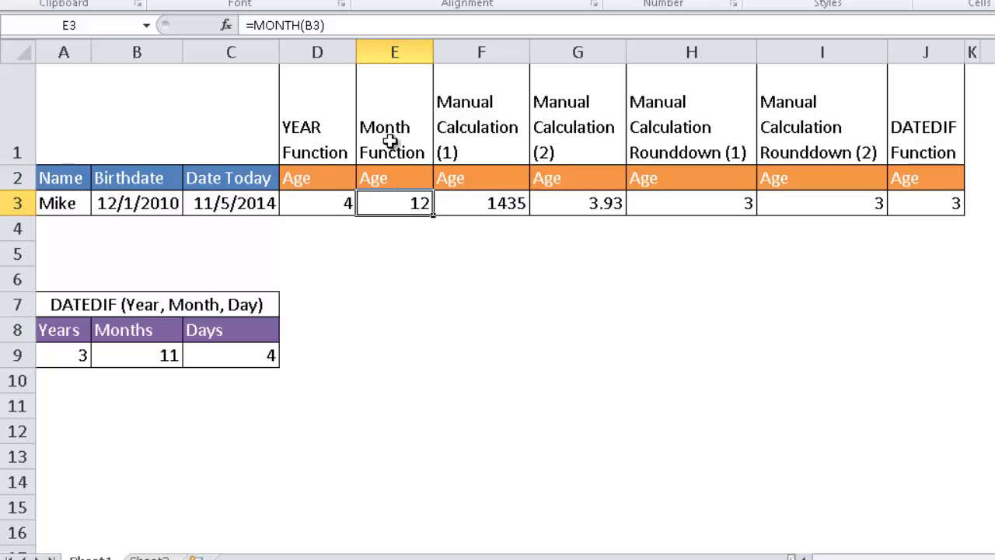
left_click(348, 25)
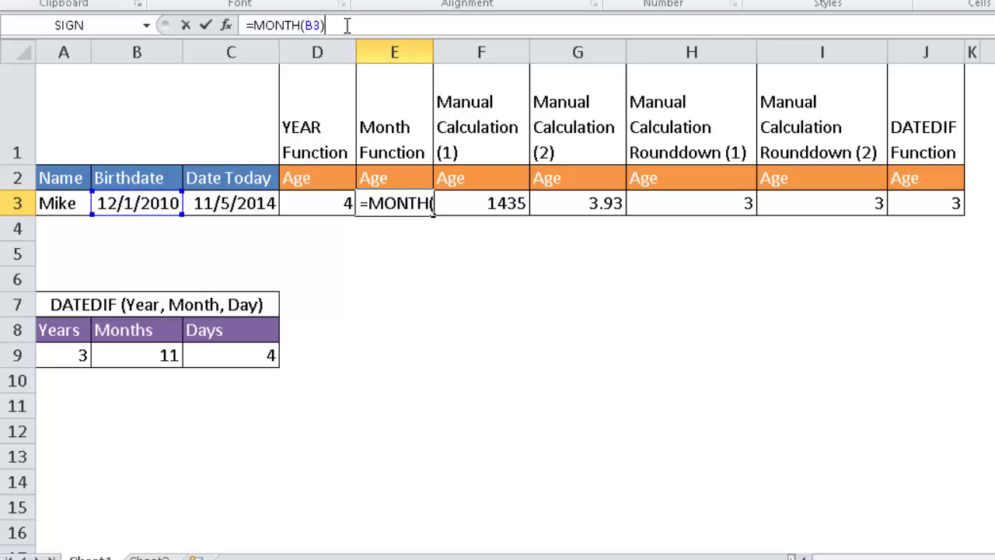
type("=")
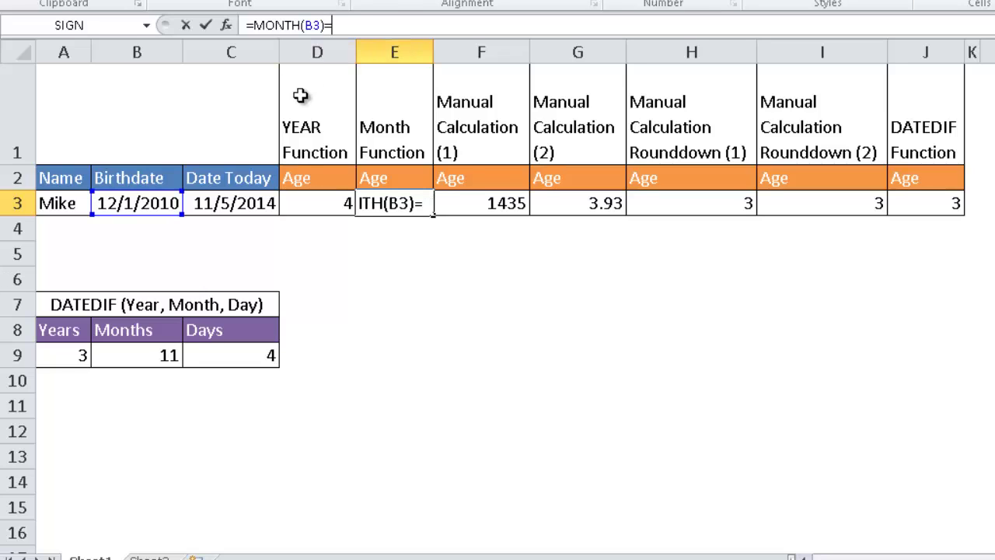
type("month")
key("Tab")
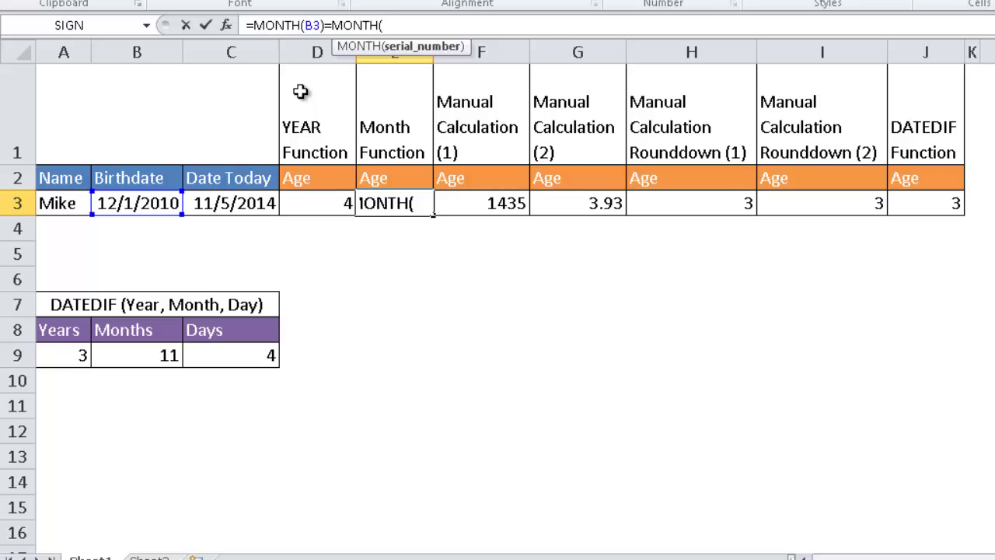
left_click(230, 201)
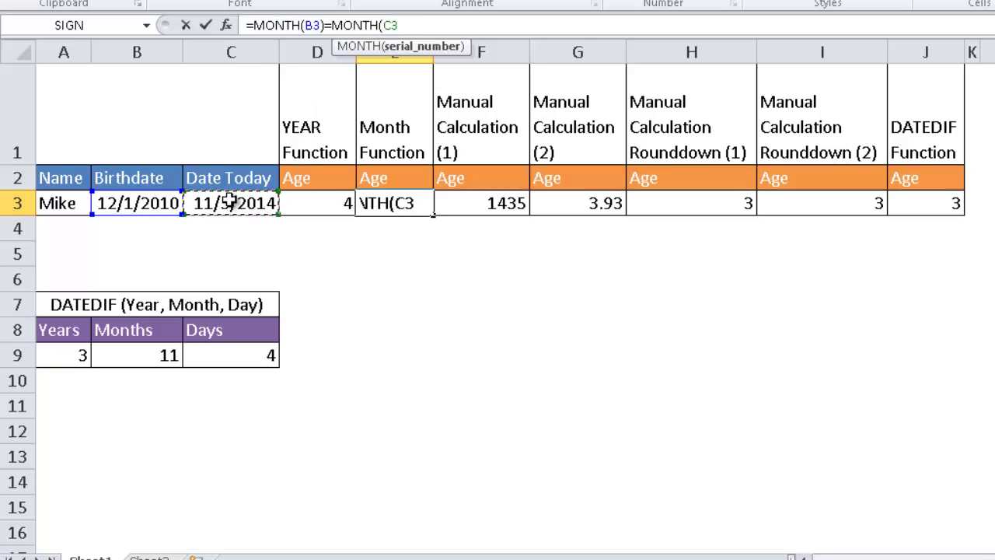
key("Return")
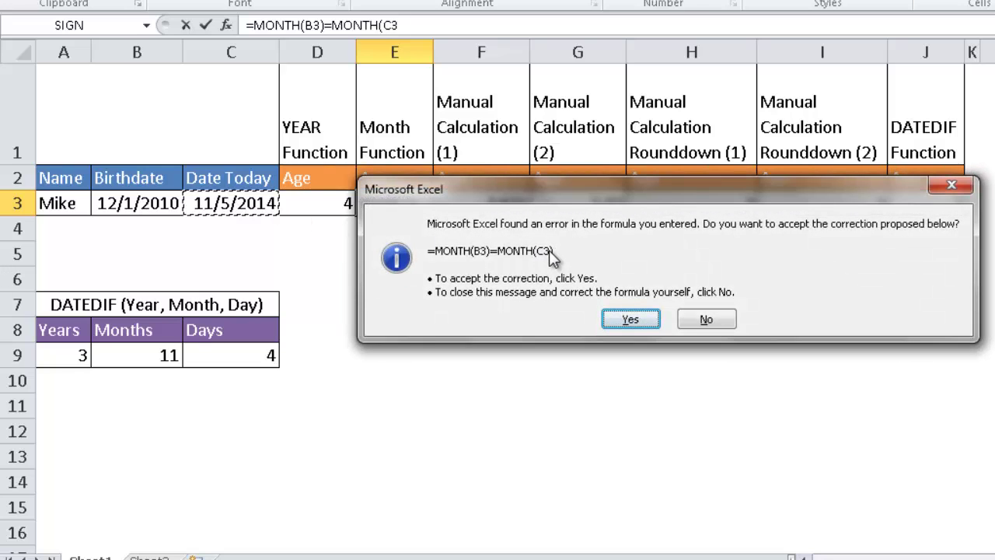
left_click(630, 319)
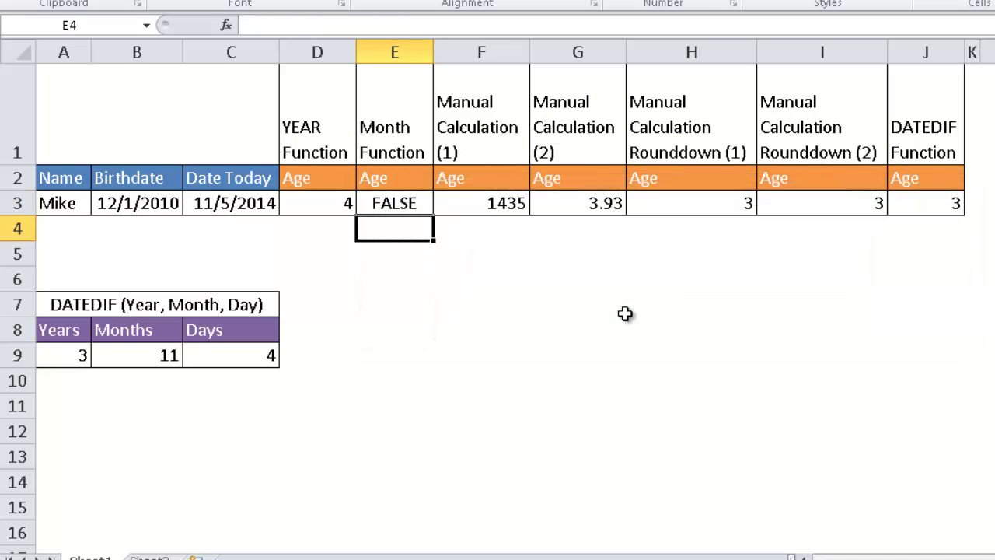
Step: Change the month of the birthdate in B3 to November and check the month comparison in E3
left_click(408, 203)
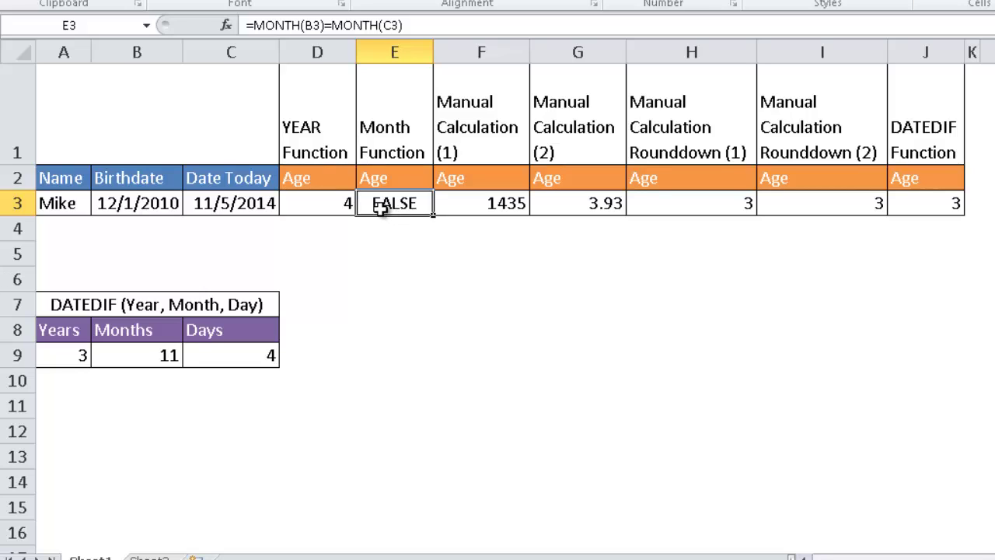
left_click(114, 202)
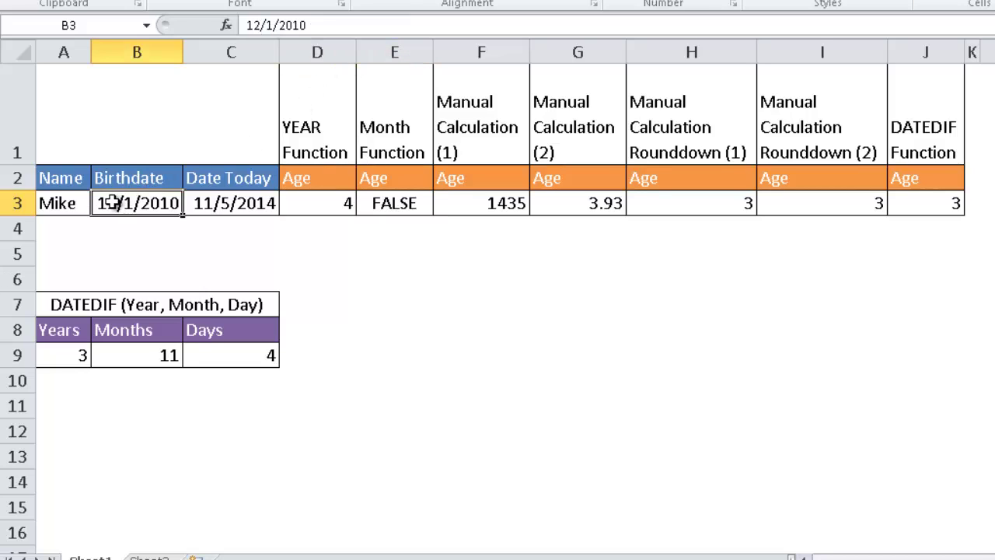
left_click(257, 26)
key("BackSpace")
type("1")
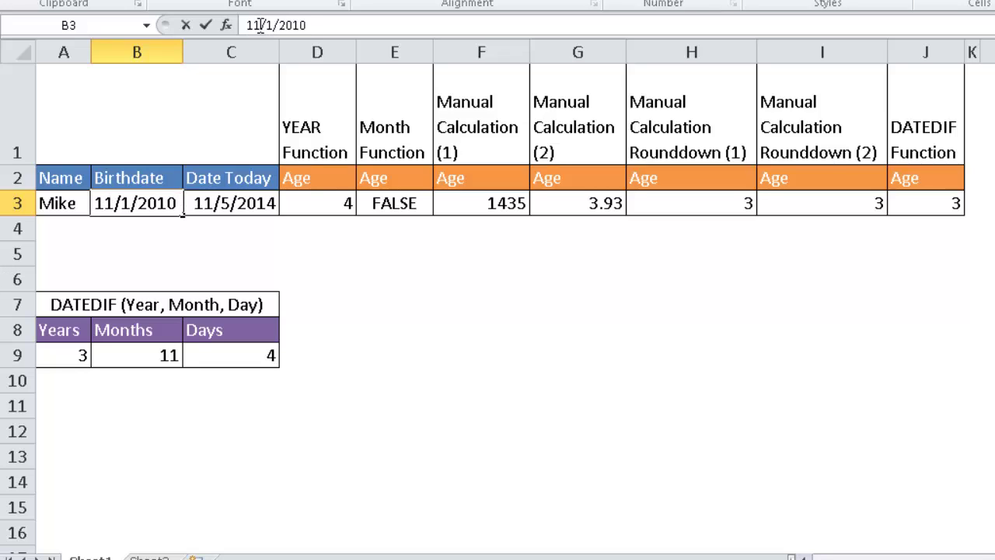
key("Return")
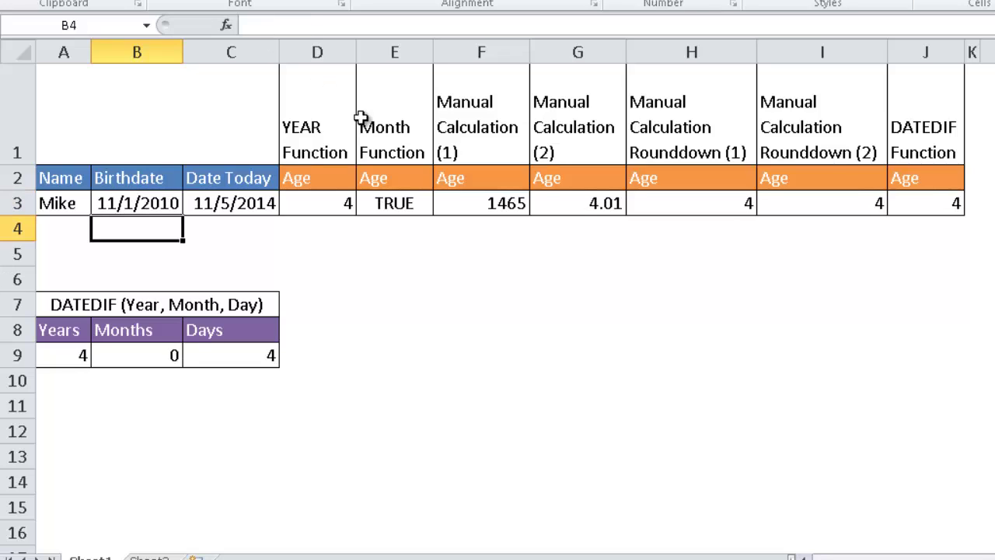
left_click(395, 204)
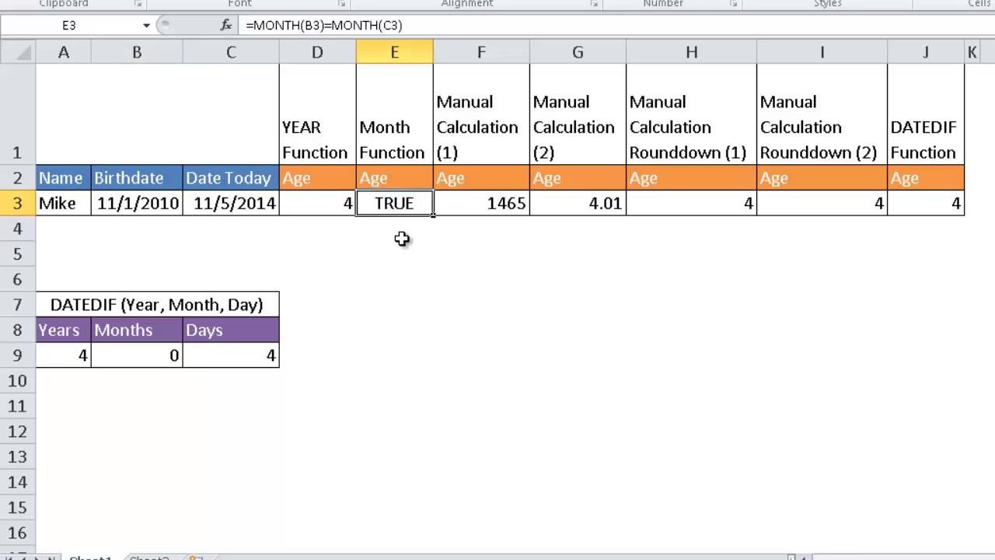